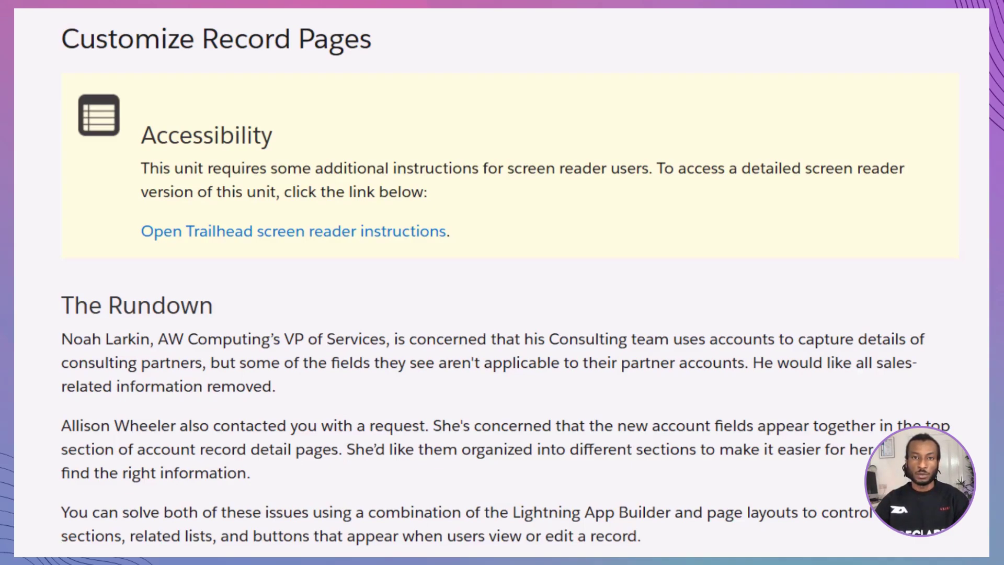
- Scroll the Trailhead unit down to the 'Adjust the Fields on the Page' steps
scroll(502, 282, "down", 10)
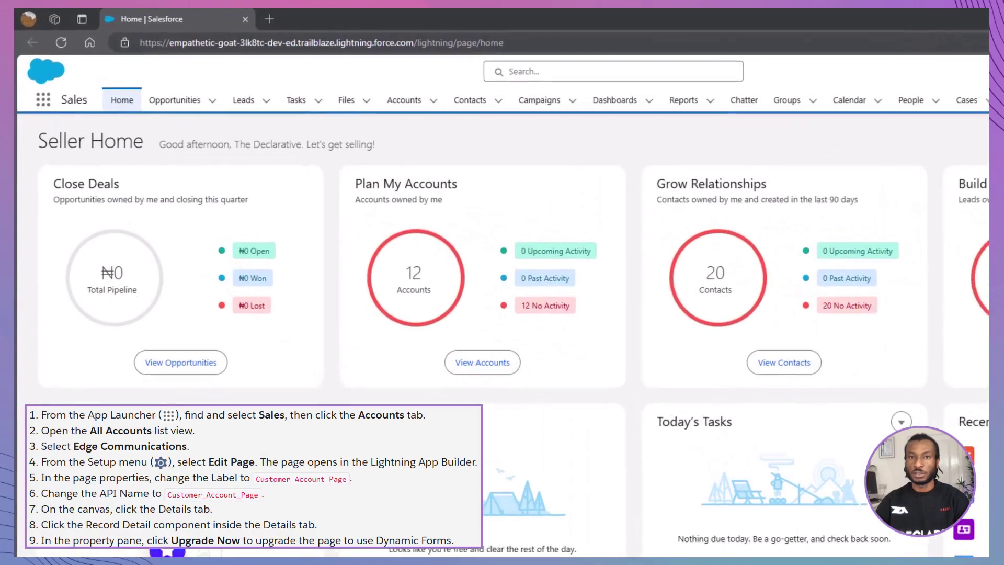
- Show the All Accounts list view in the Sales app's Accounts tab
left_click(43, 104)
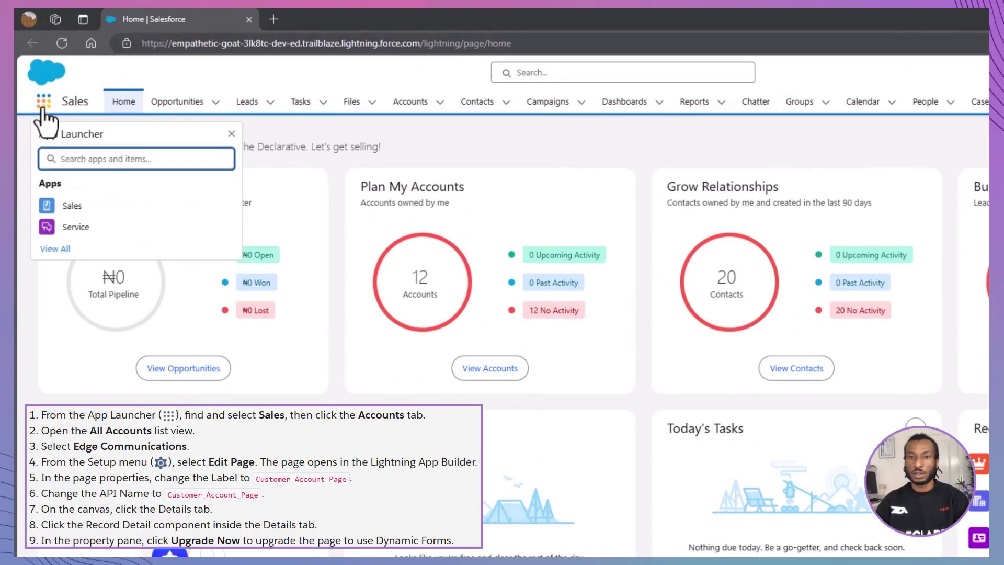
left_click(74, 209)
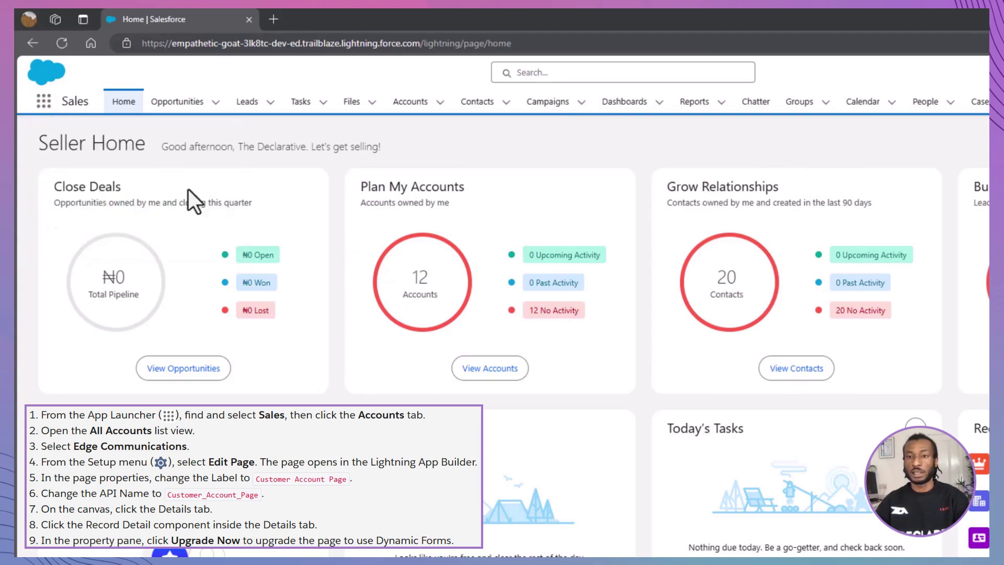
left_click(408, 105)
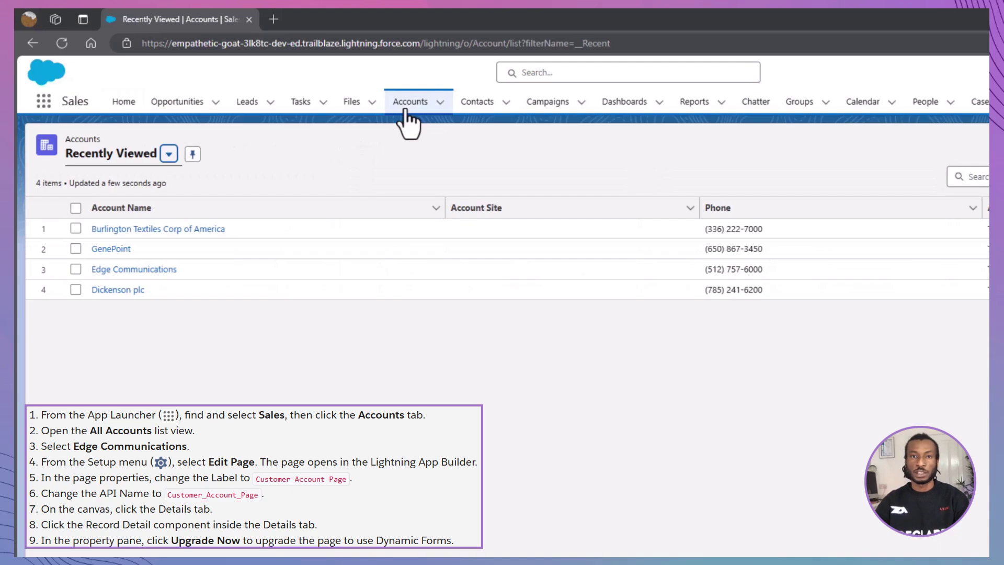
left_click(169, 154)
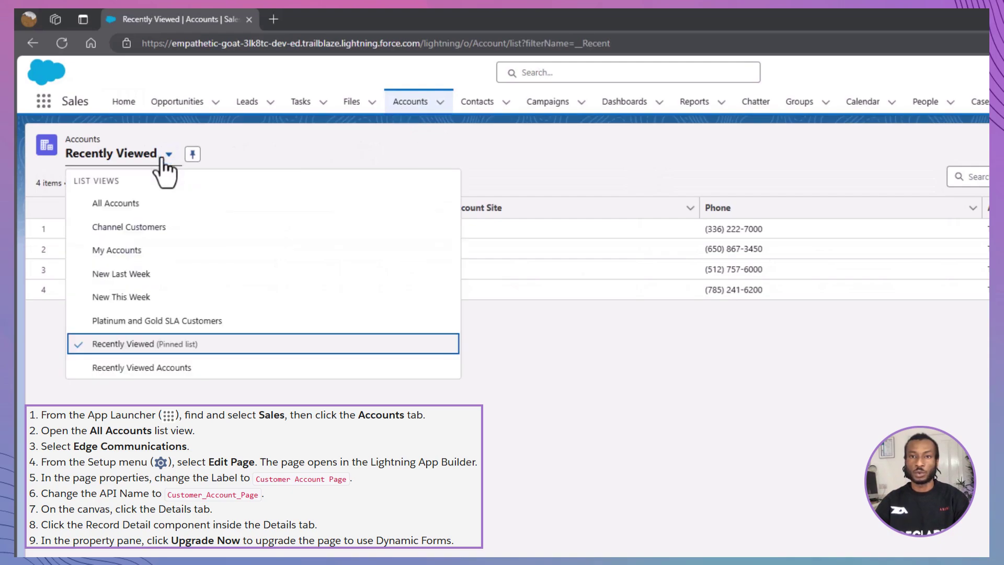
left_click(157, 211)
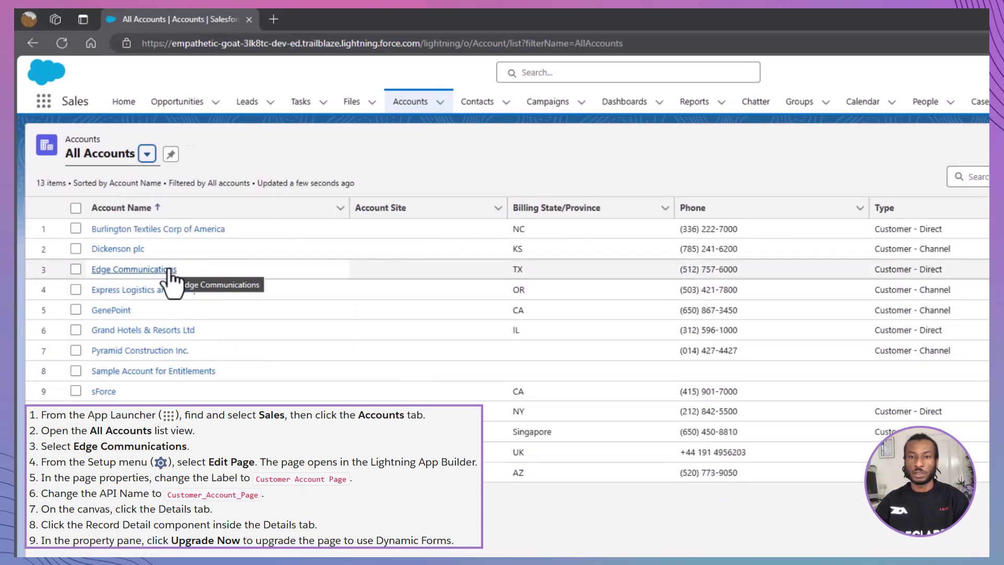
- Open the Edge Communications account record page in Lightning App Builder
left_click(173, 271)
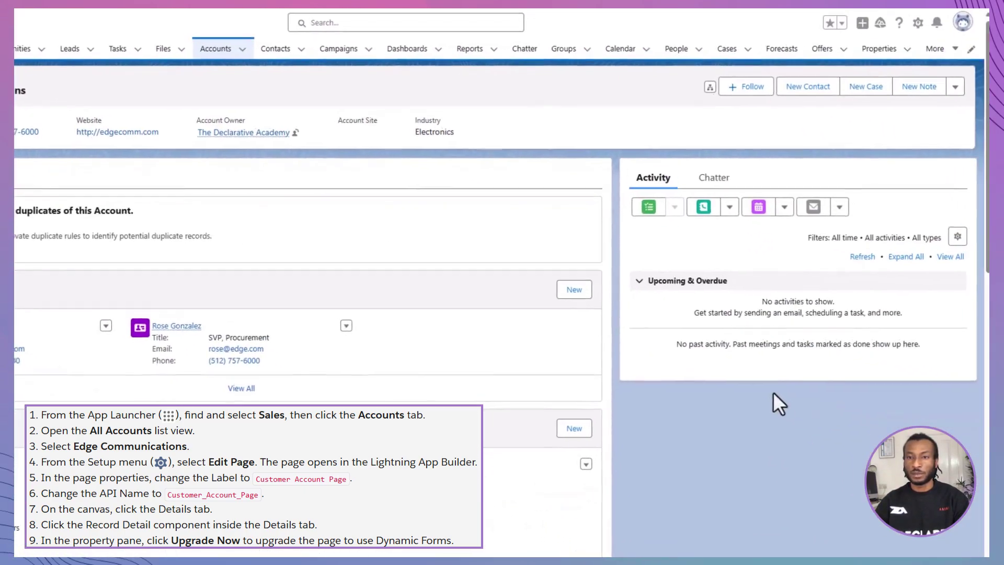
left_click(919, 16)
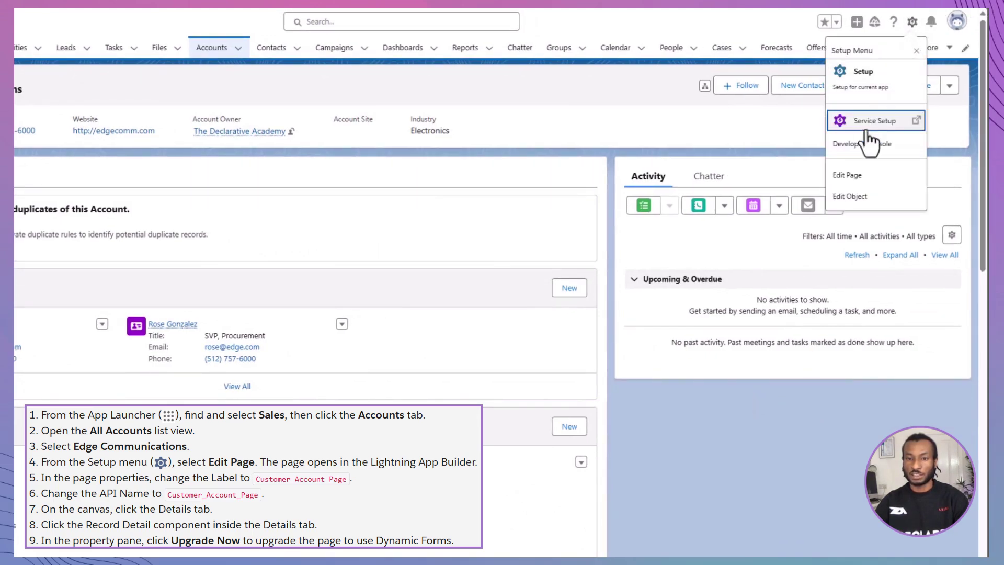
left_click(860, 176)
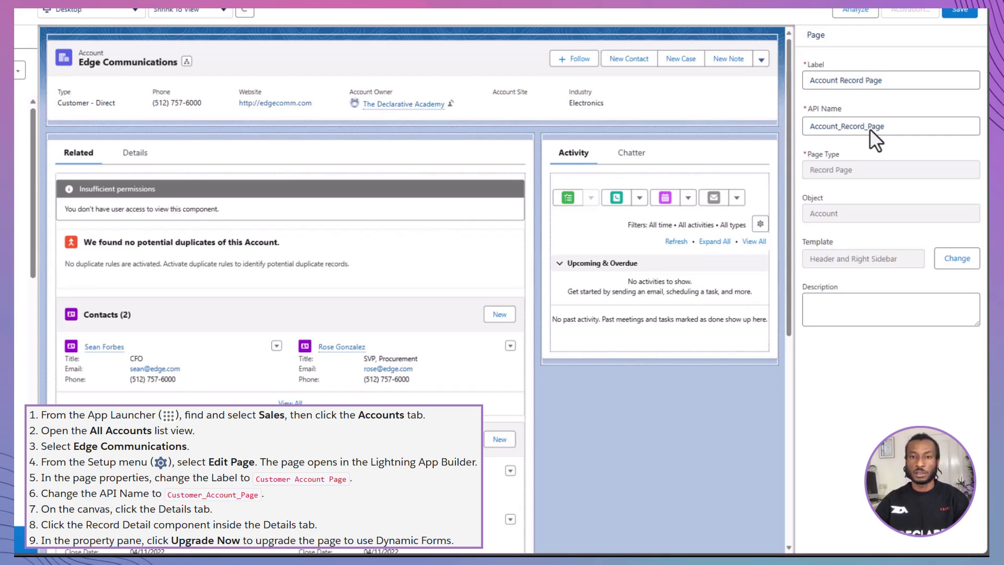
- Set label 'Customer Account Page' and API name 'Customer_Account_Page', then show the Details tab
triple_click(904, 83)
type("Customer ")
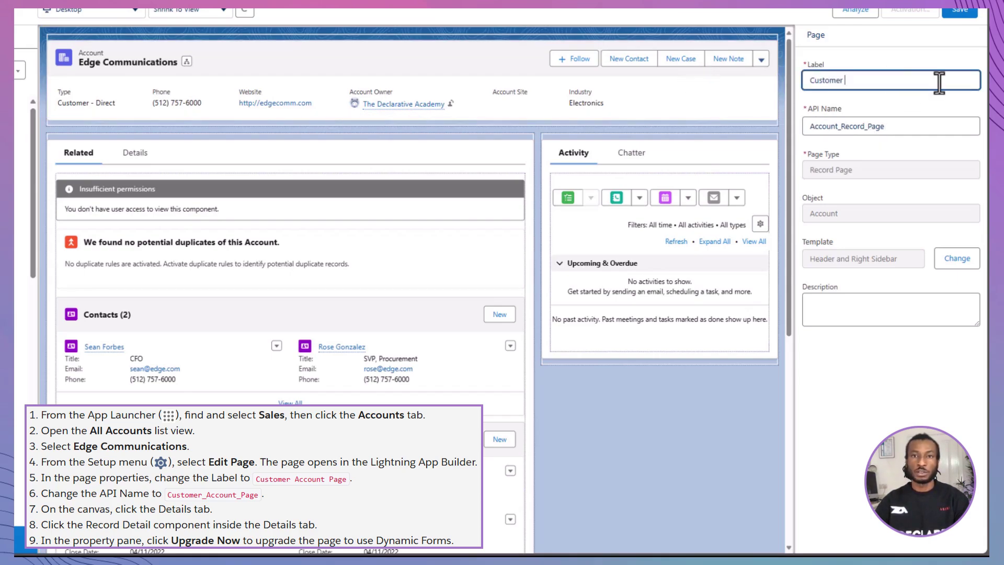
type("Account Page")
left_click(894, 127)
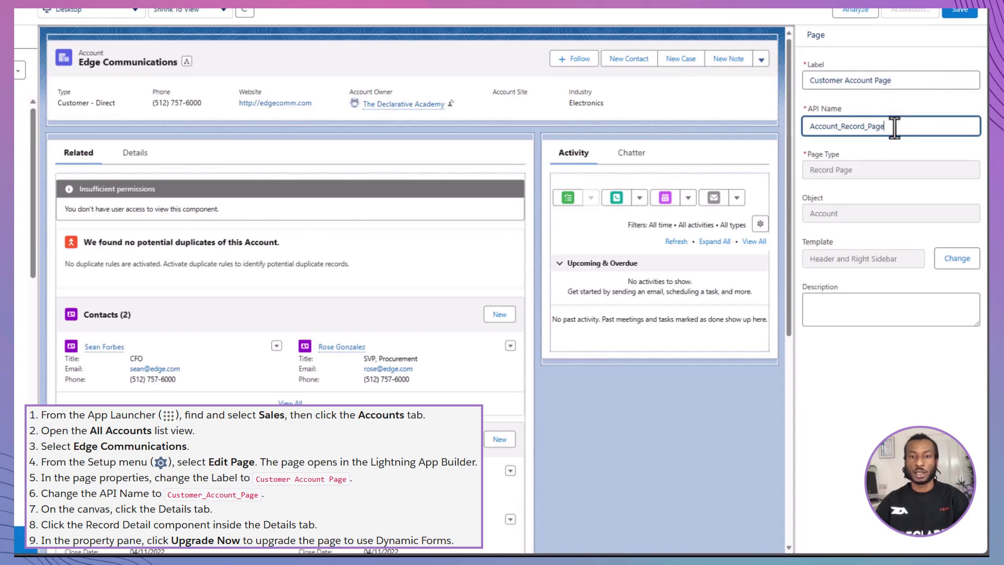
triple_click(895, 127)
key("BackSpace")
type("Customer")
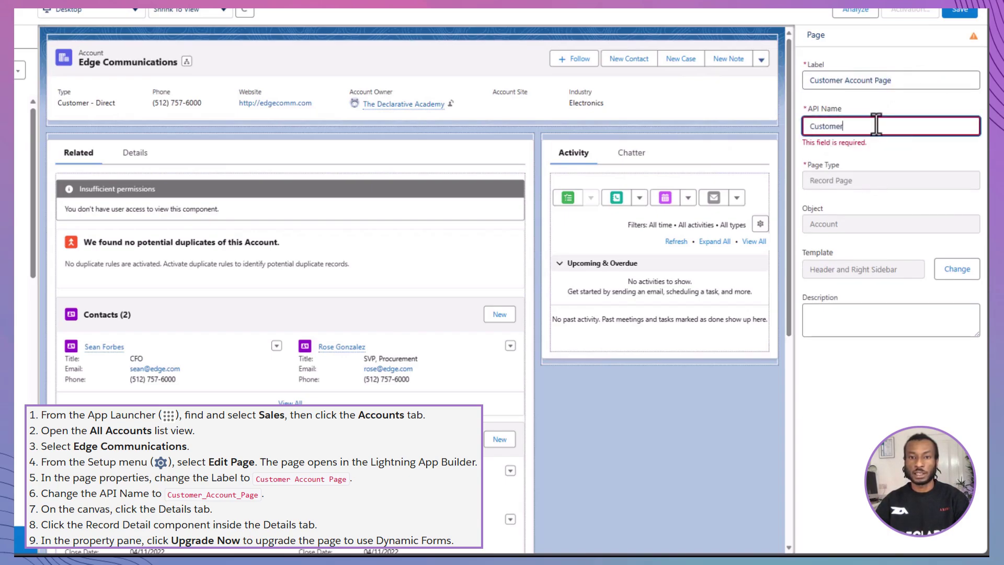
type("_Account_Page")
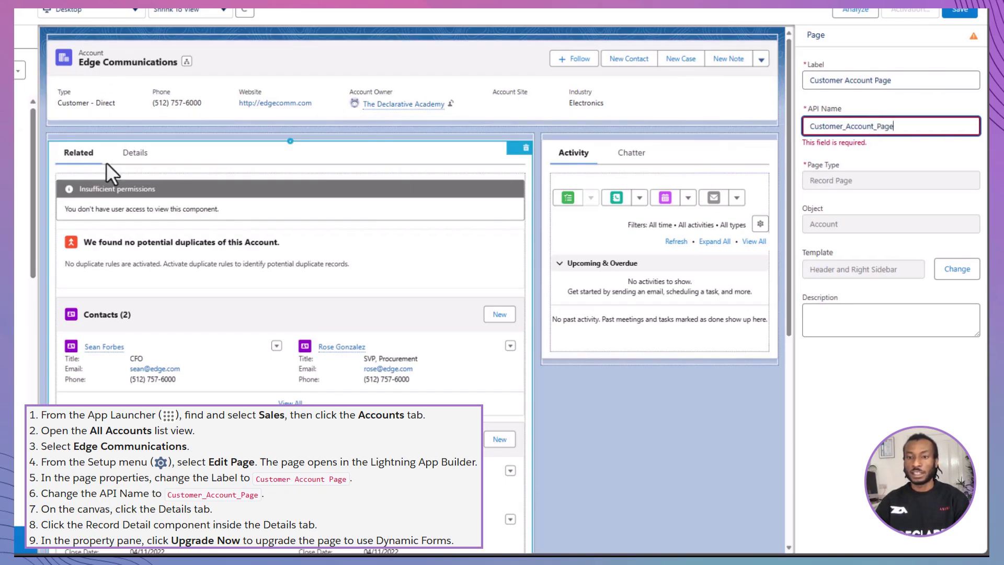
left_click(125, 157)
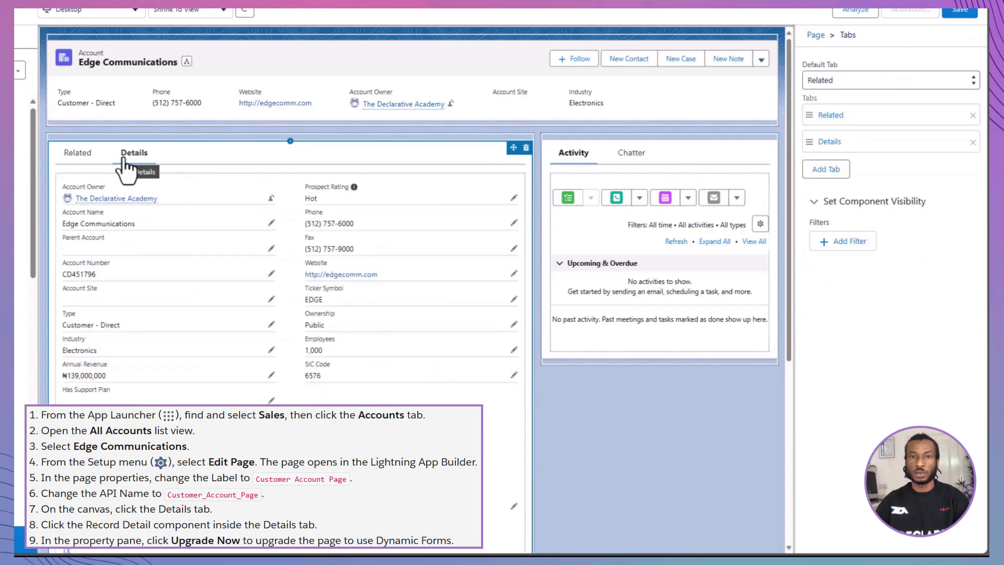
- Upgrade the Details tab's Record Detail component to Dynamic Forms using Account Layout
left_click(168, 215)
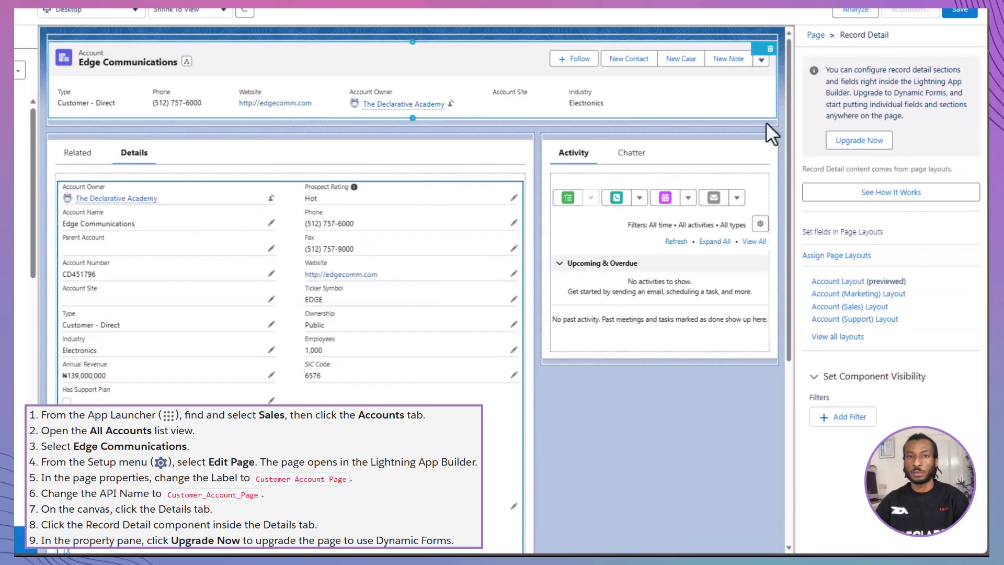
left_click(860, 142)
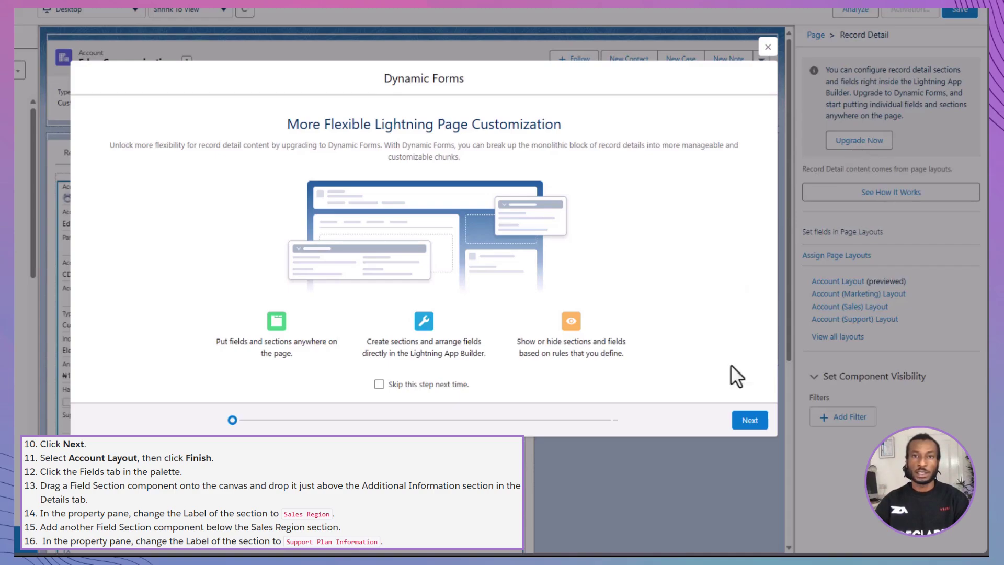
left_click(738, 423)
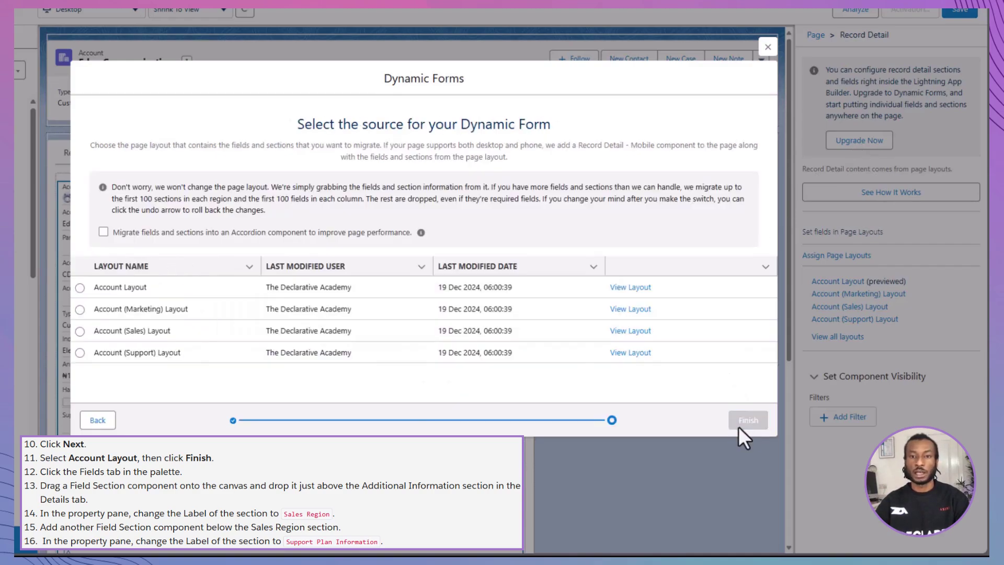
left_click(178, 286)
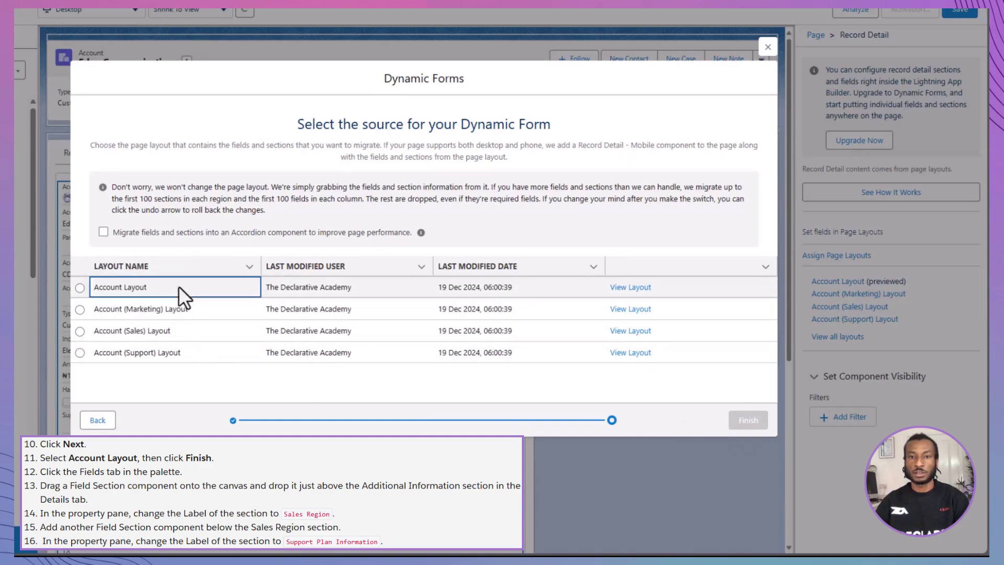
left_click(79, 288)
left_click(745, 424)
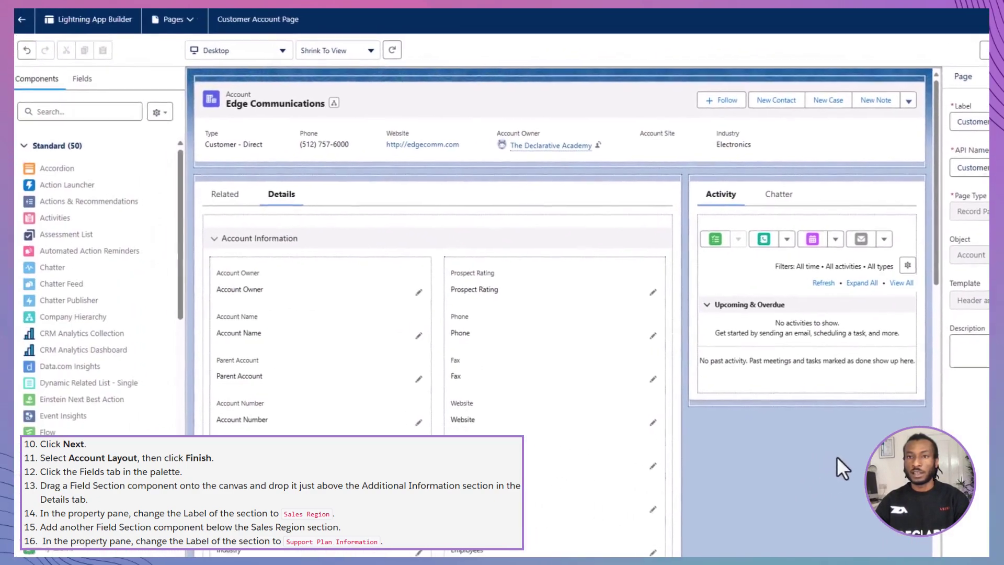
- Add a field section above Additional Information labelled 'Sales Region'
left_click(82, 79)
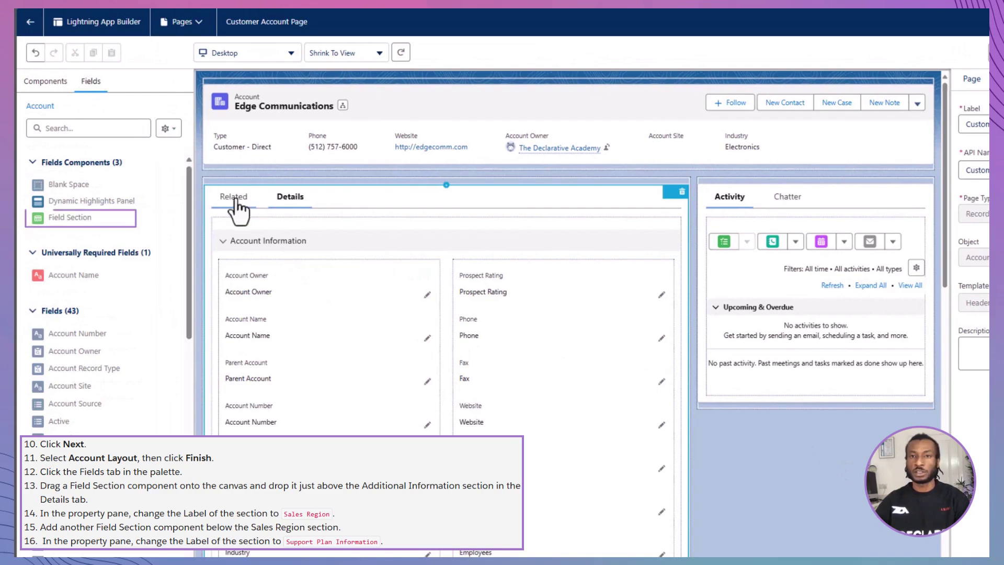
scroll(235, 206, "down", 10)
scroll(241, 209, "down", 2)
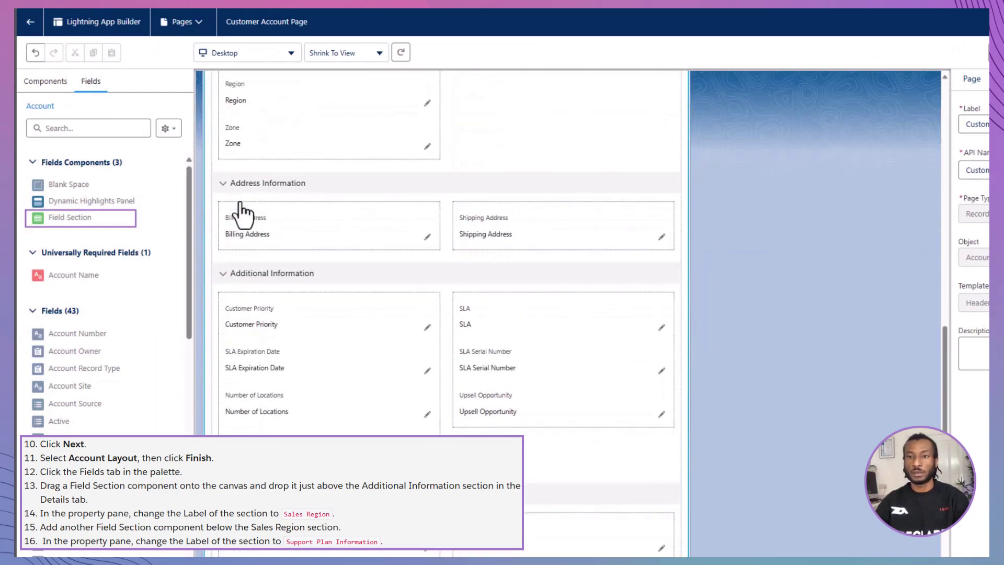
left_click_drag(50, 224, 244, 256)
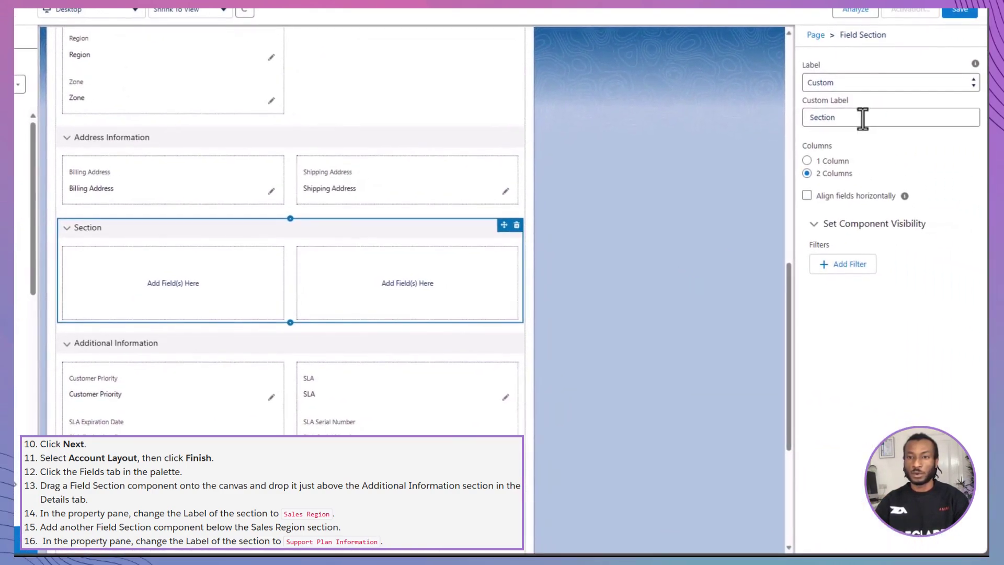
left_click_drag(858, 117, 780, 137)
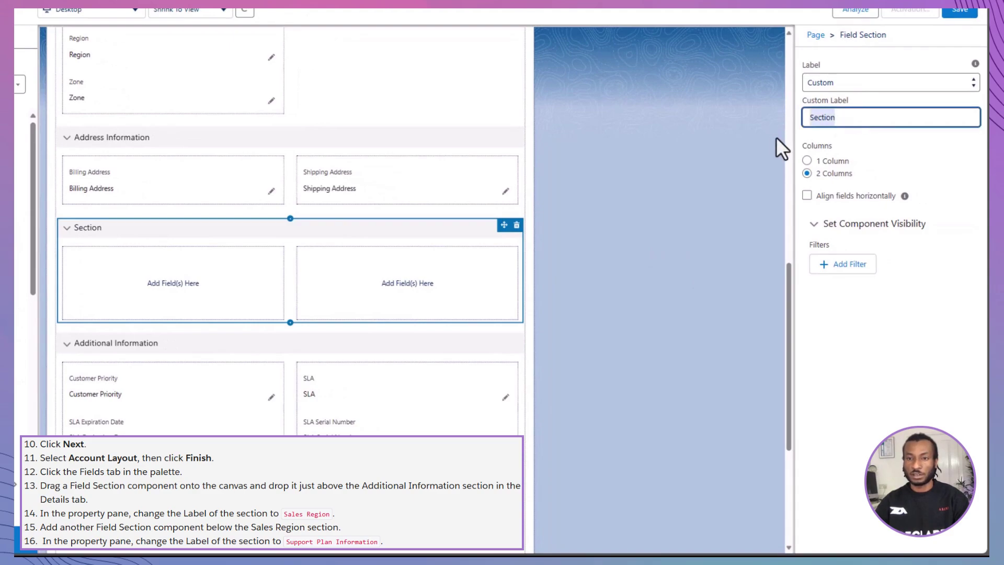
type("Sales Region")
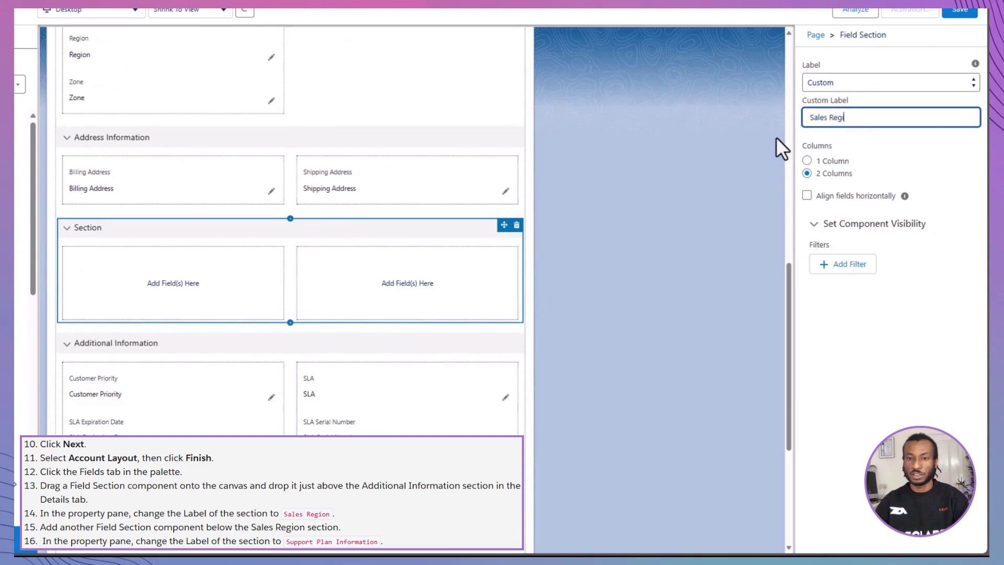
left_click(717, 228)
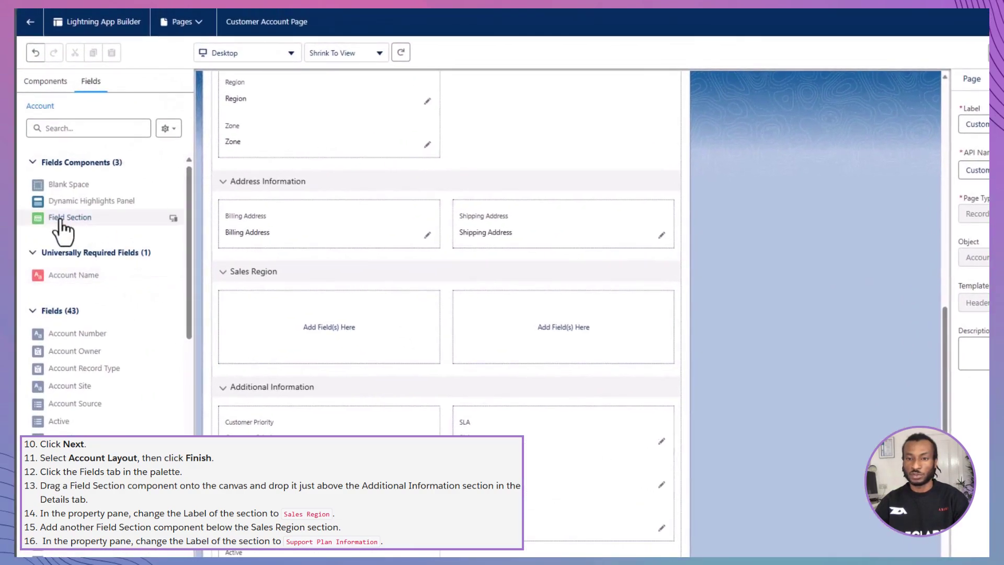
- Add another field section labelled 'Support Plan Information' below Sales Region
left_click_drag(62, 226, 444, 410)
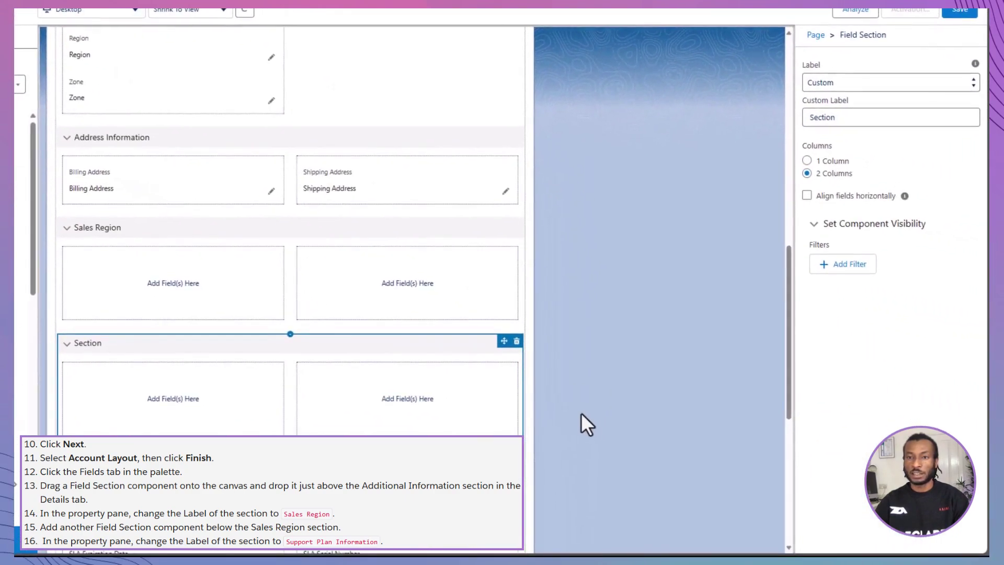
double_click(853, 117)
type("Supp")
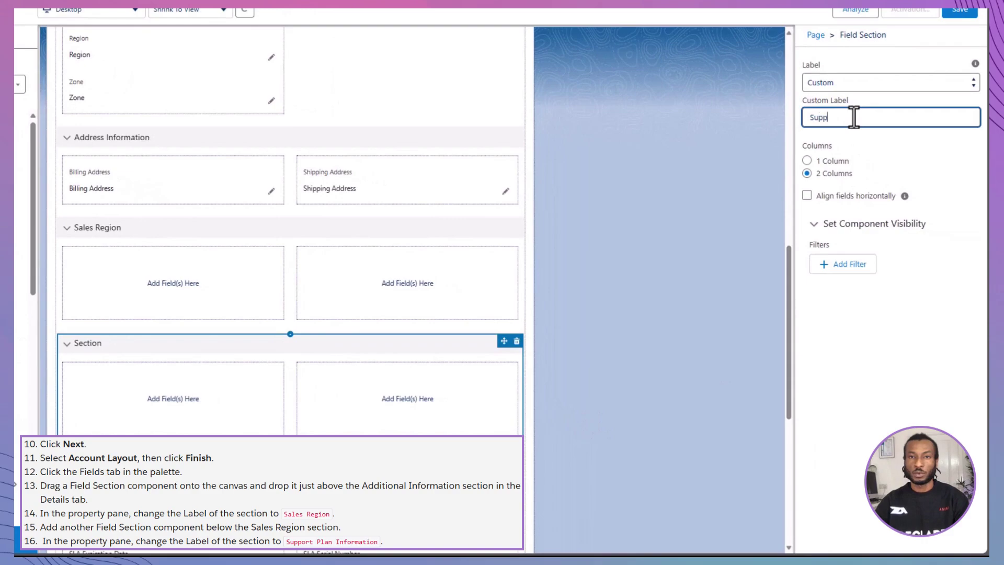
type("ort Plan Information")
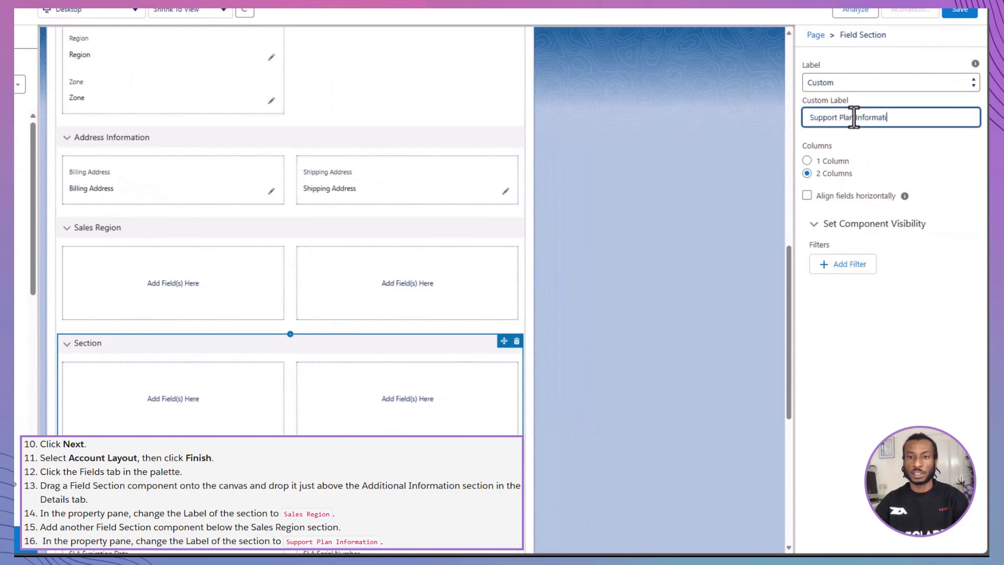
left_click(685, 315)
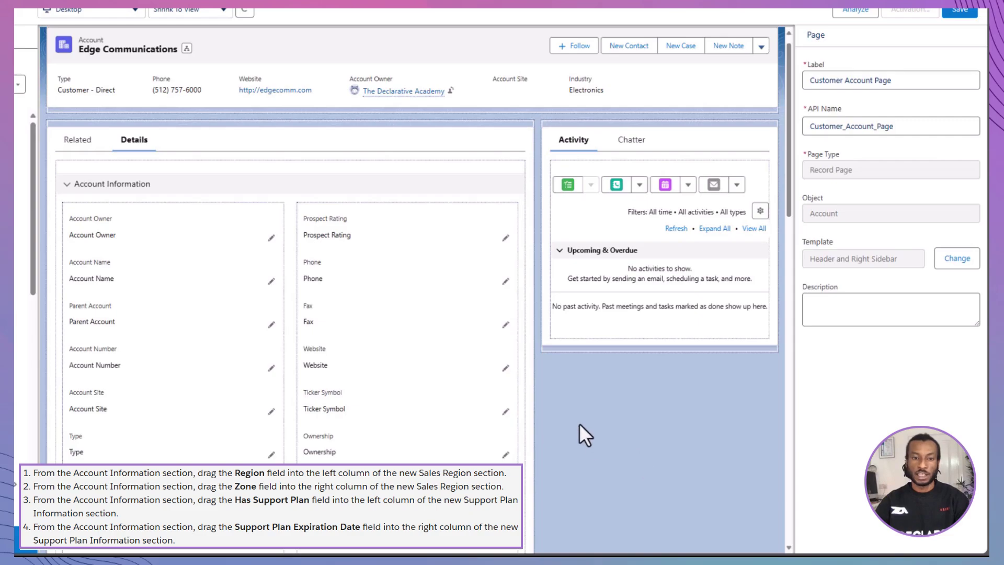
- Move the Region and Zone fields into the Sales Region section's two columns
scroll(487, 415, "down", 5)
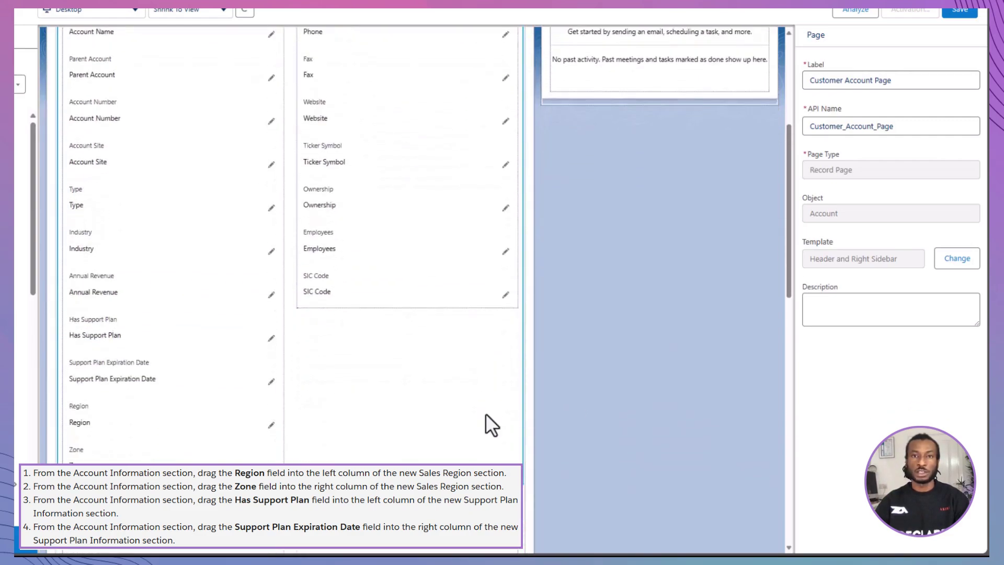
scroll(137, 372, "down", 3)
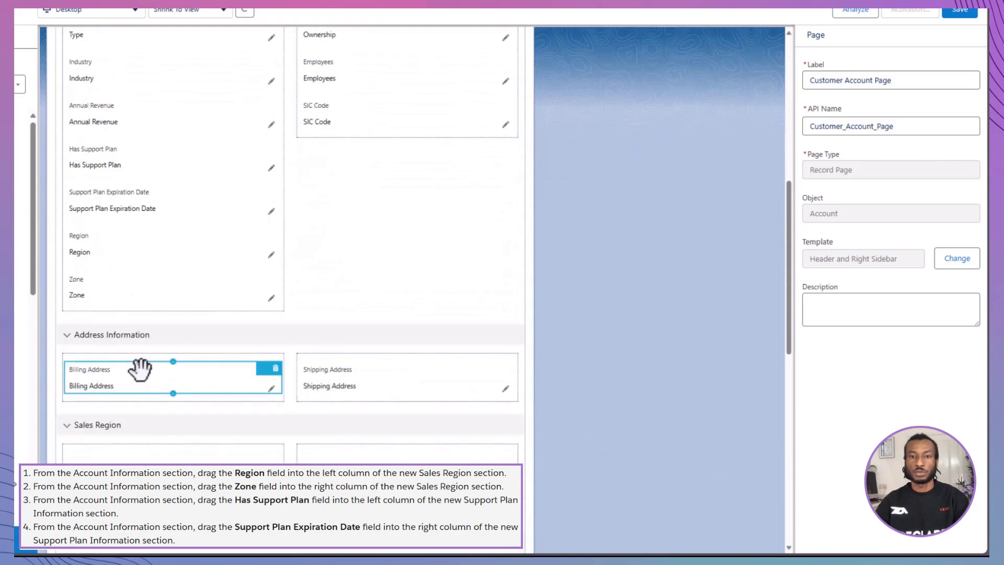
scroll(146, 370, "down", 3)
scroll(148, 262, "up", 3)
left_click(148, 188)
left_click_drag(148, 188, 160, 399)
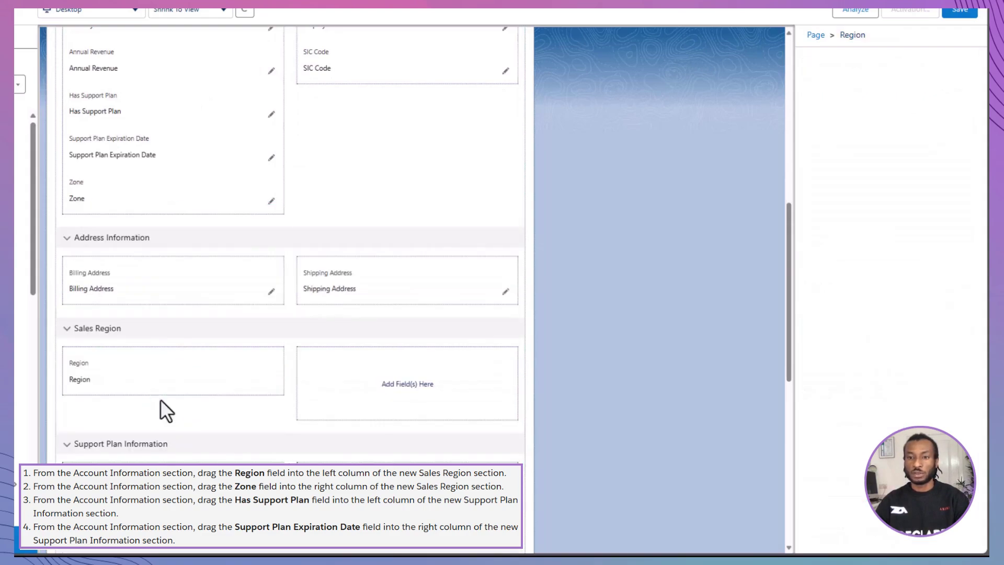
left_click_drag(182, 193, 393, 375)
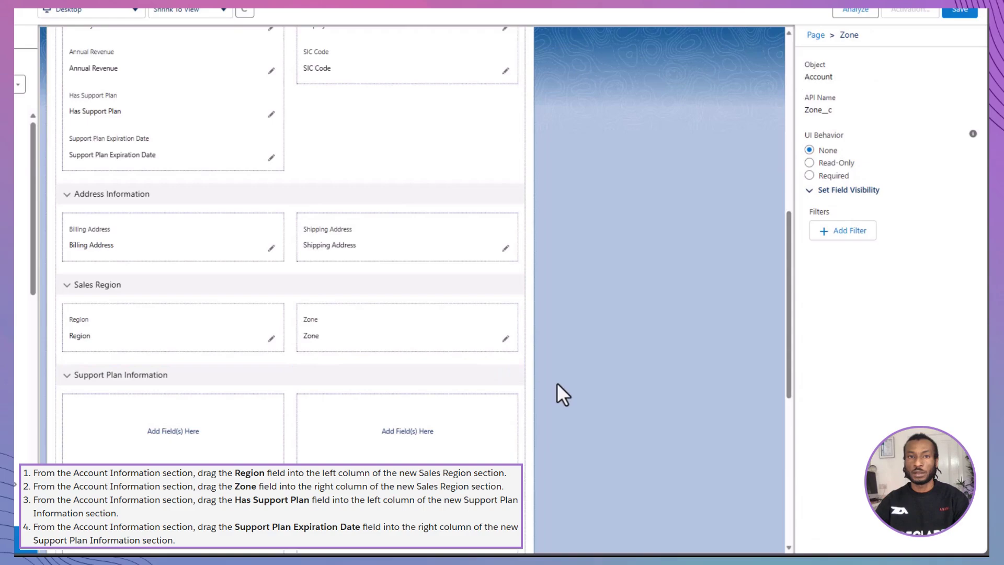
- Move Has Support Plan and Support Plan Expiration Date into Support Plan Information; begin moving Sales Region
left_click_drag(165, 99, 178, 434)
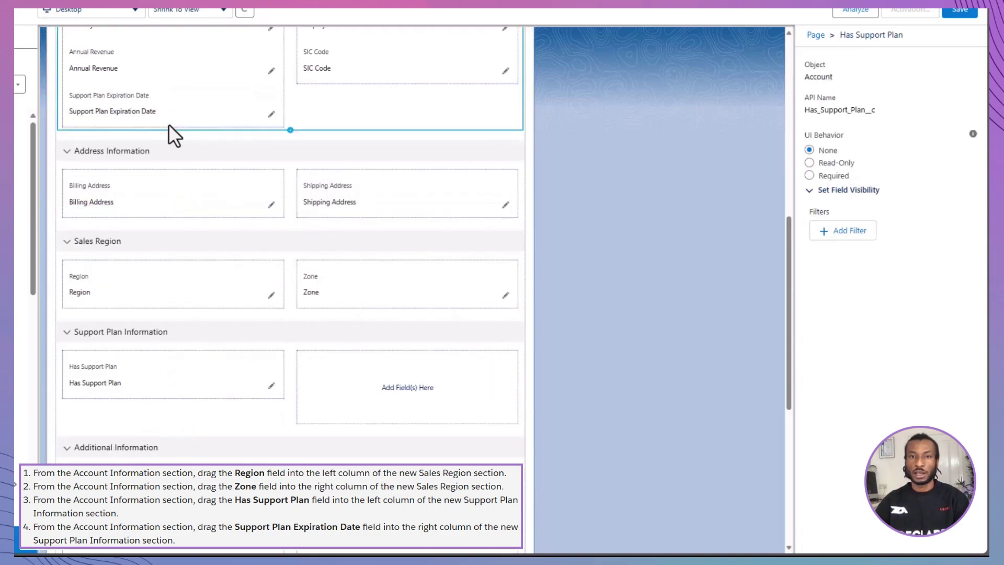
left_click_drag(161, 101, 385, 384)
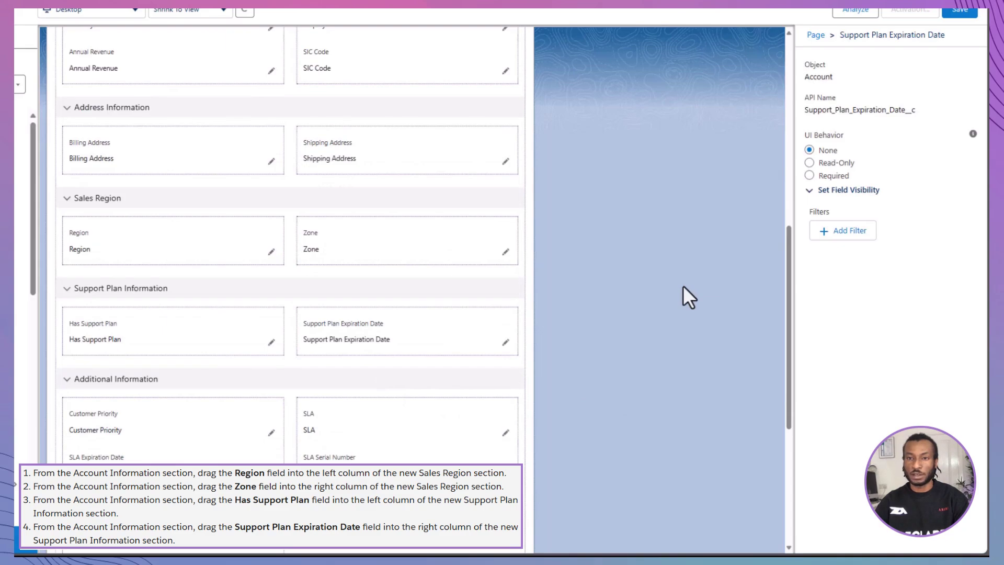
left_click(502, 201)
left_click_drag(477, 11, 692, 141)
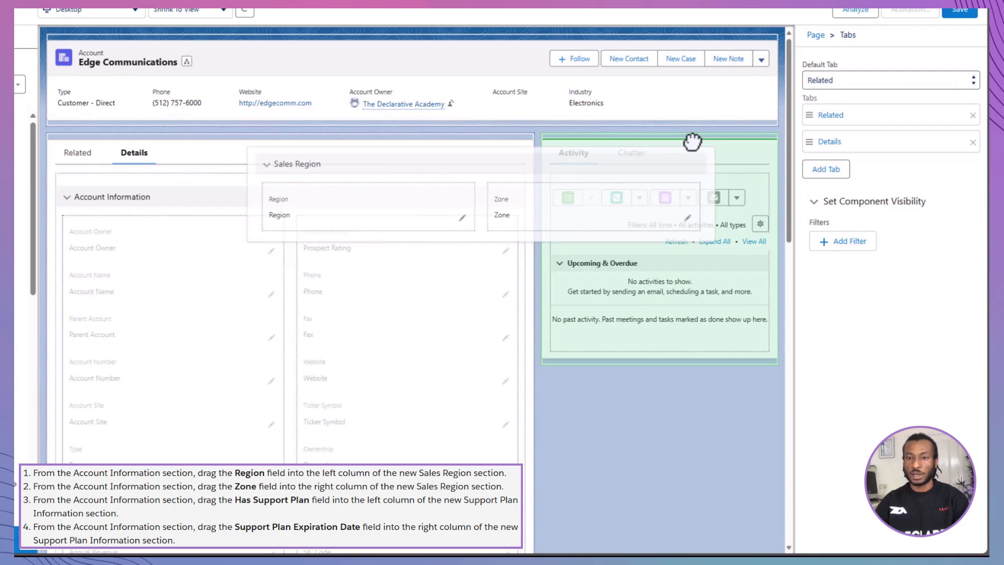
- Place Sales Region in the right sidebar above Activity, with Support Plan Information below it
left_click_drag(693, 142, 692, 143)
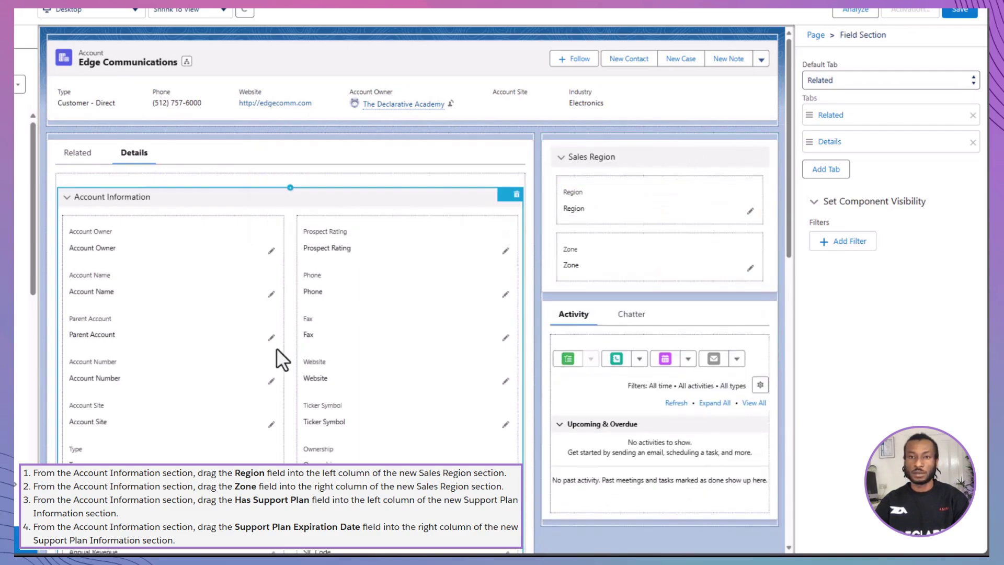
scroll(275, 353, "down", 4)
scroll(275, 352, "down", 5)
scroll(273, 359, "up", 2)
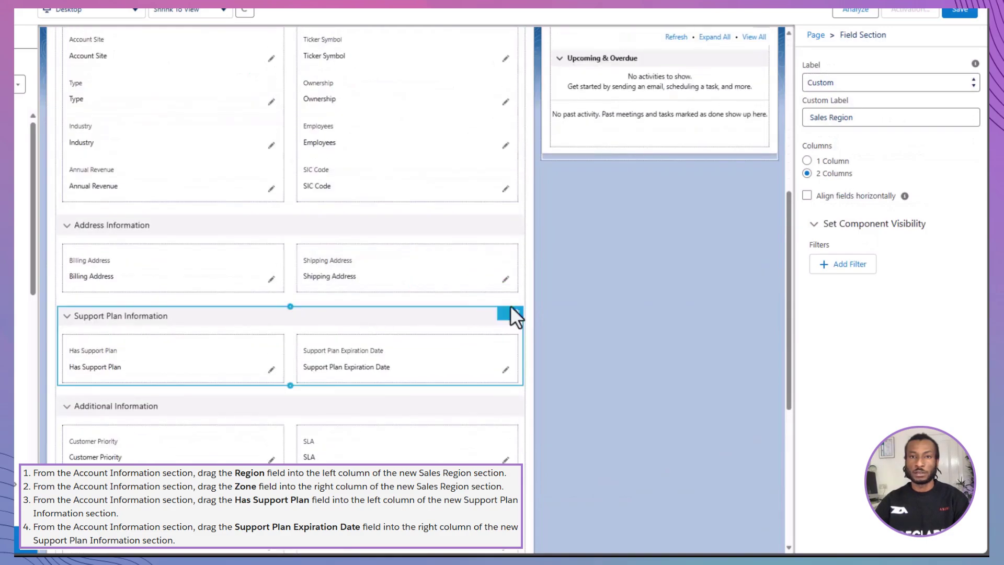
left_click_drag(505, 314, 733, 273)
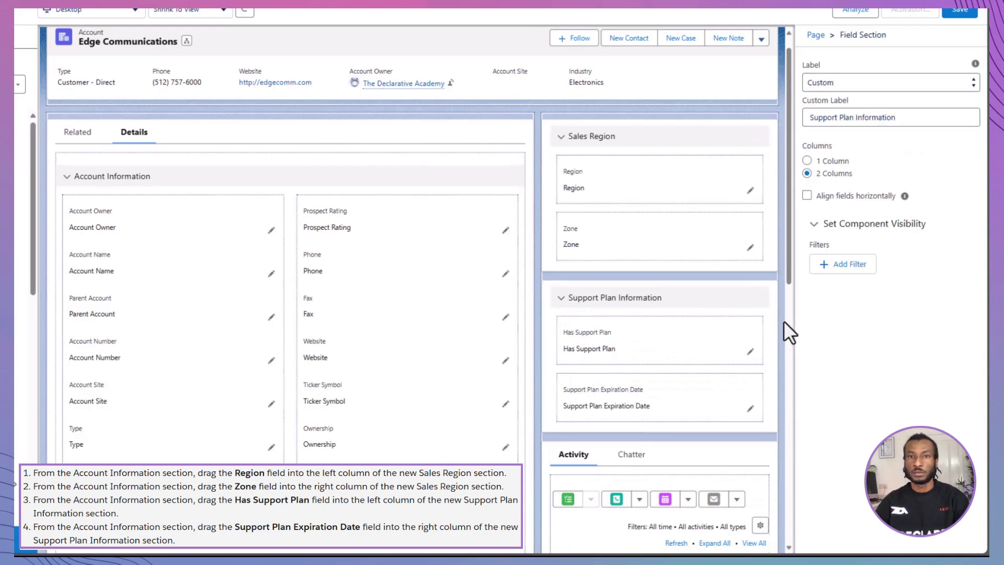
scroll(783, 329, "up", 1)
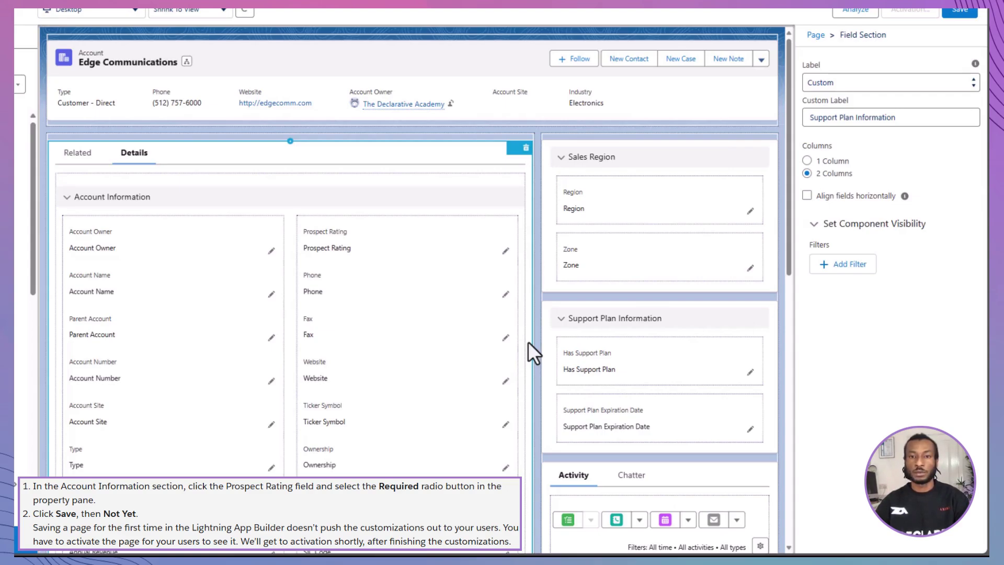
- Make Prospect Rating required and save the Customer Account Page without activating it
left_click(421, 249)
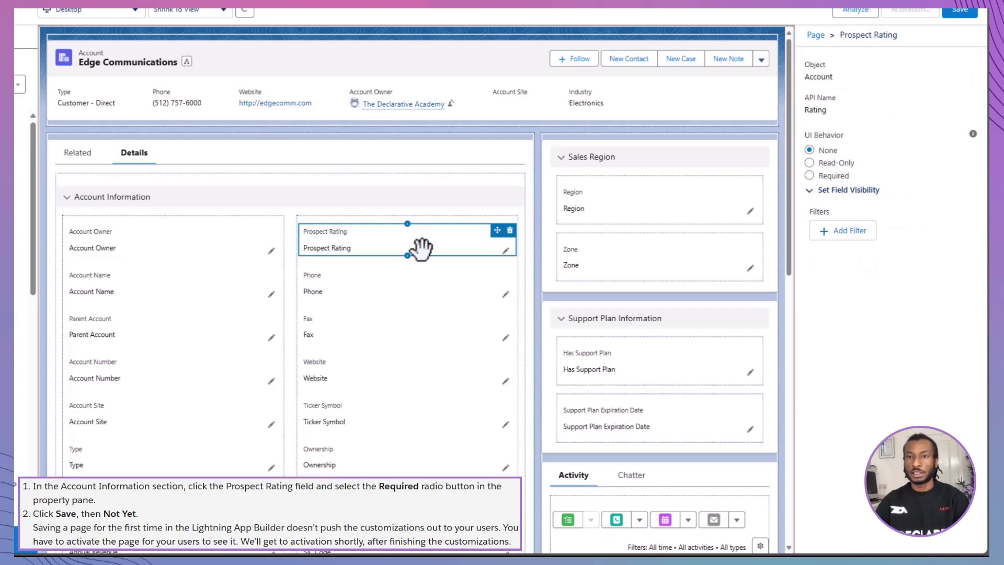
left_click(809, 175)
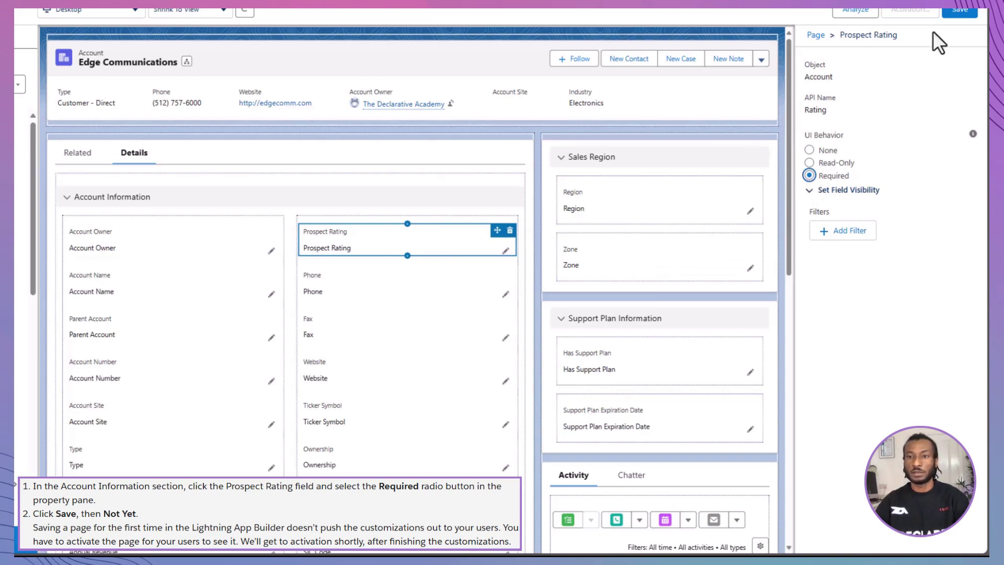
left_click(952, 16)
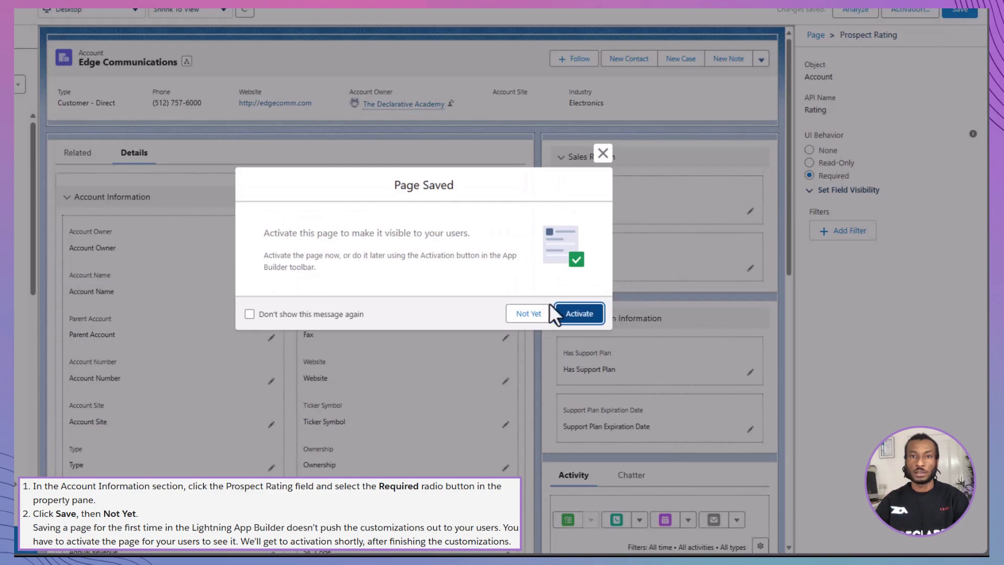
left_click(535, 314)
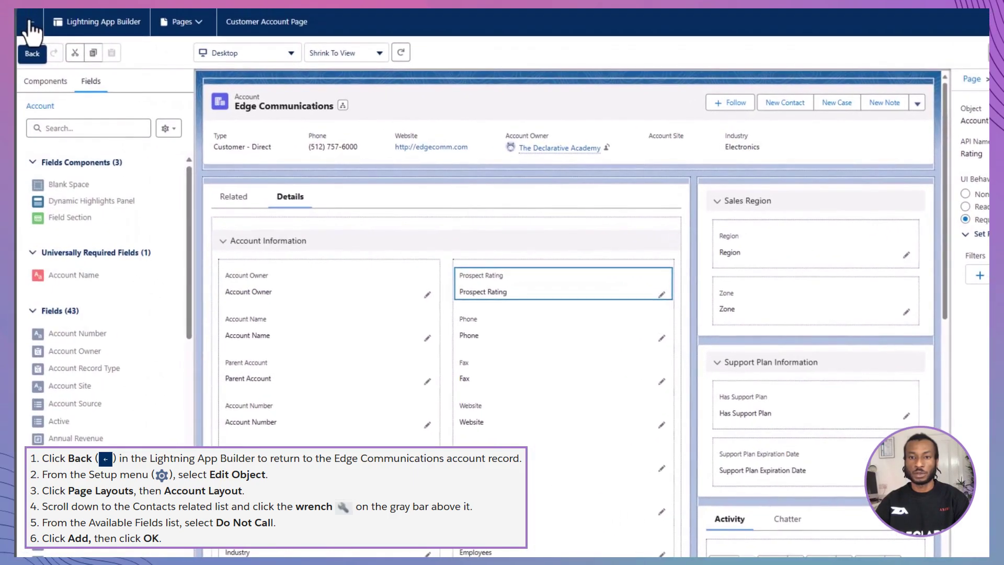
- Open the Account Layout page layout for editing from the Account object's settings
left_click(31, 31)
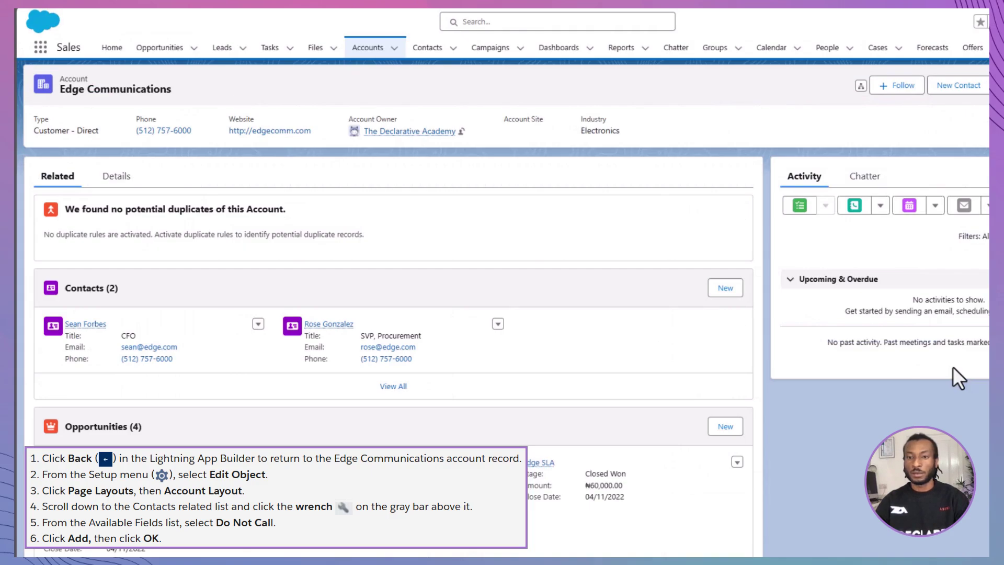
left_click(911, 24)
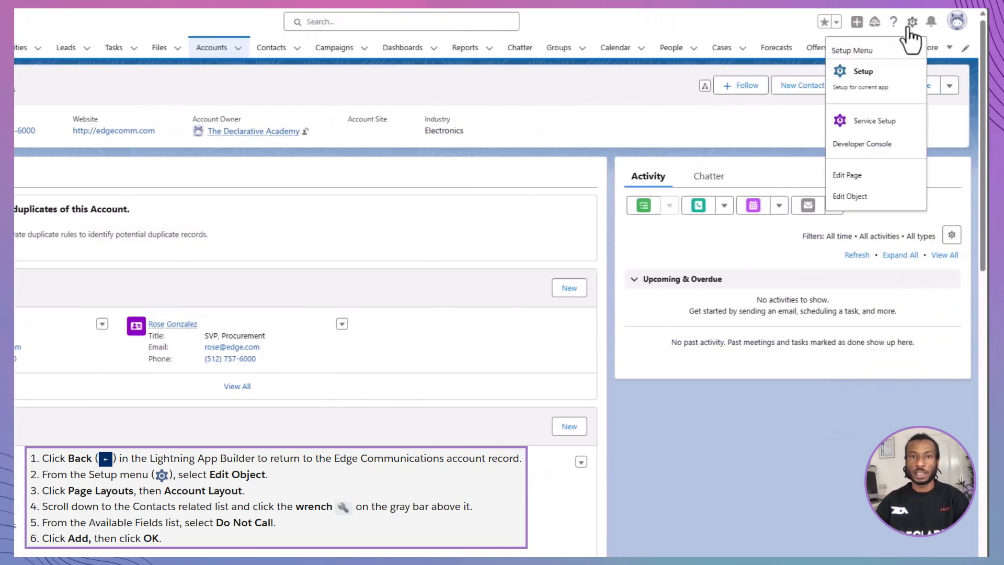
left_click(890, 200)
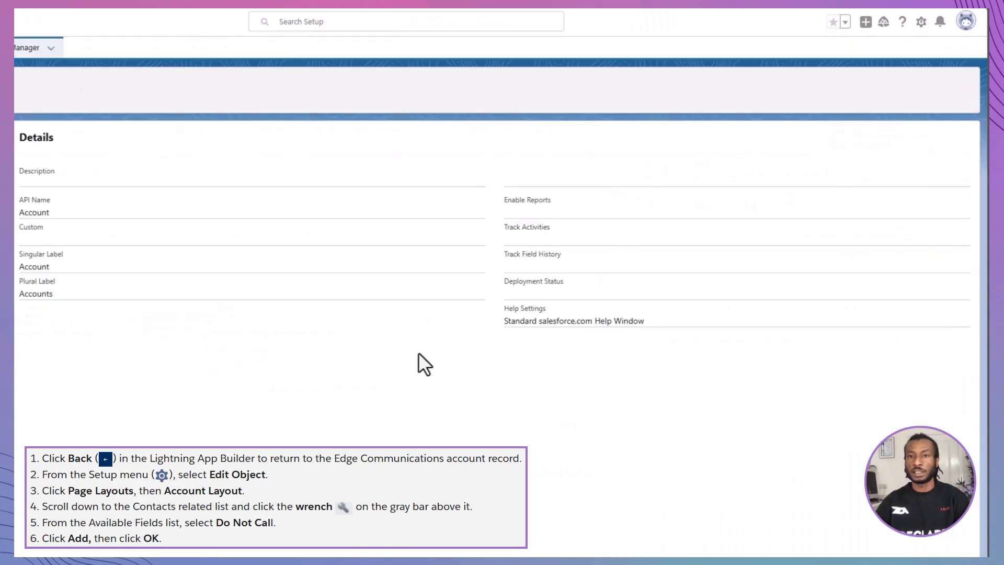
left_click(128, 187)
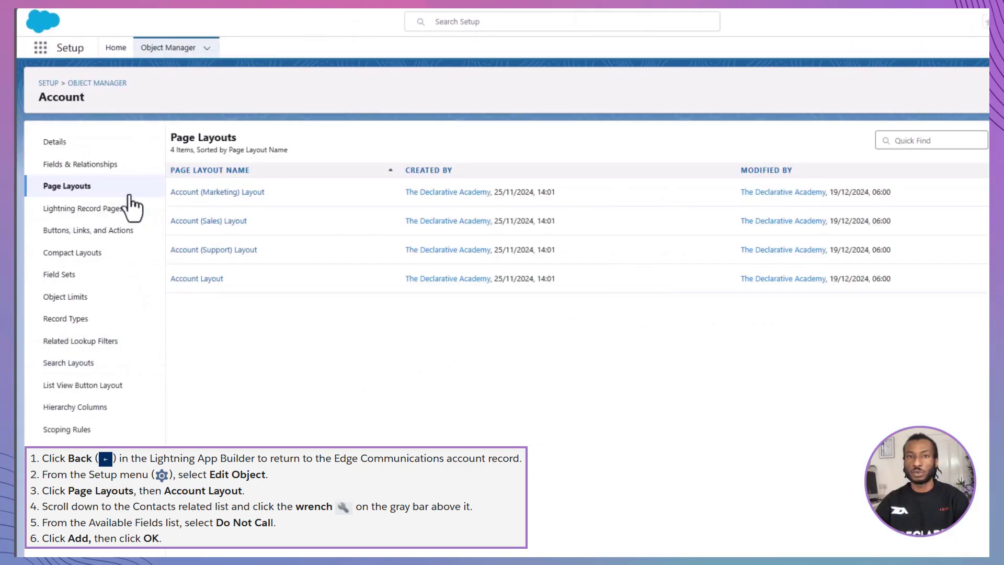
left_click(212, 279)
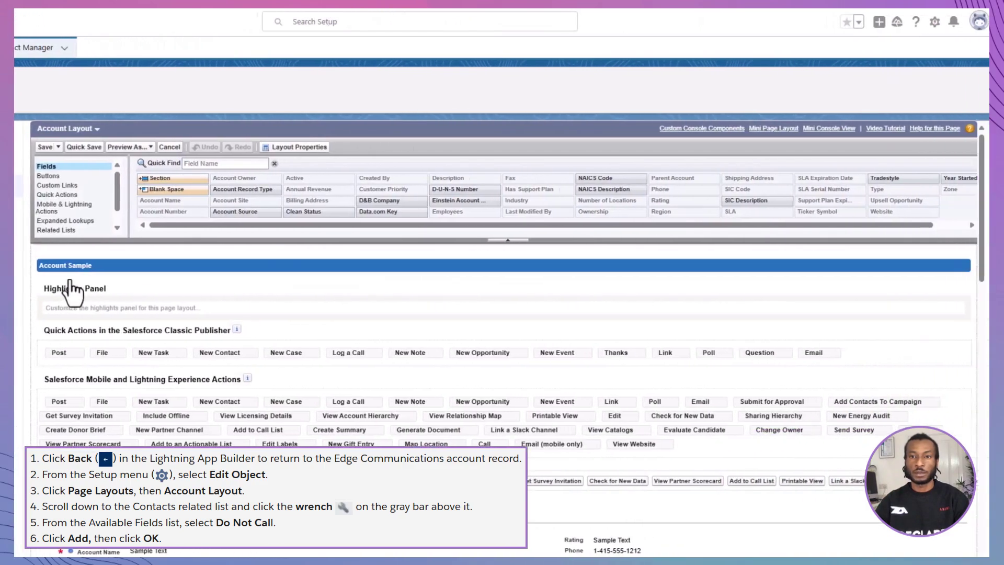
- Add Do Not Call as a column in the Contacts related list
scroll(75, 354, "down", 15)
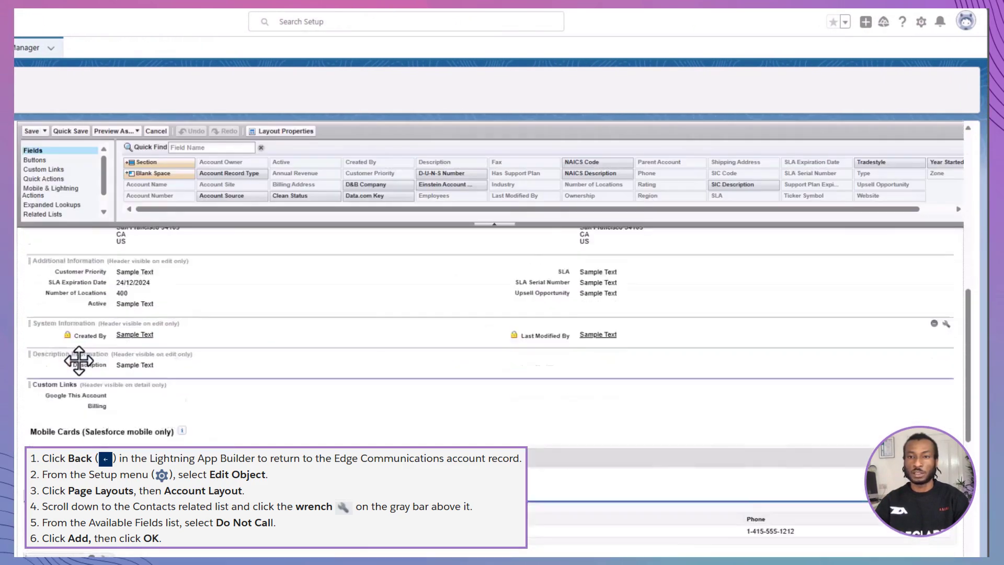
scroll(78, 361, "down", 3)
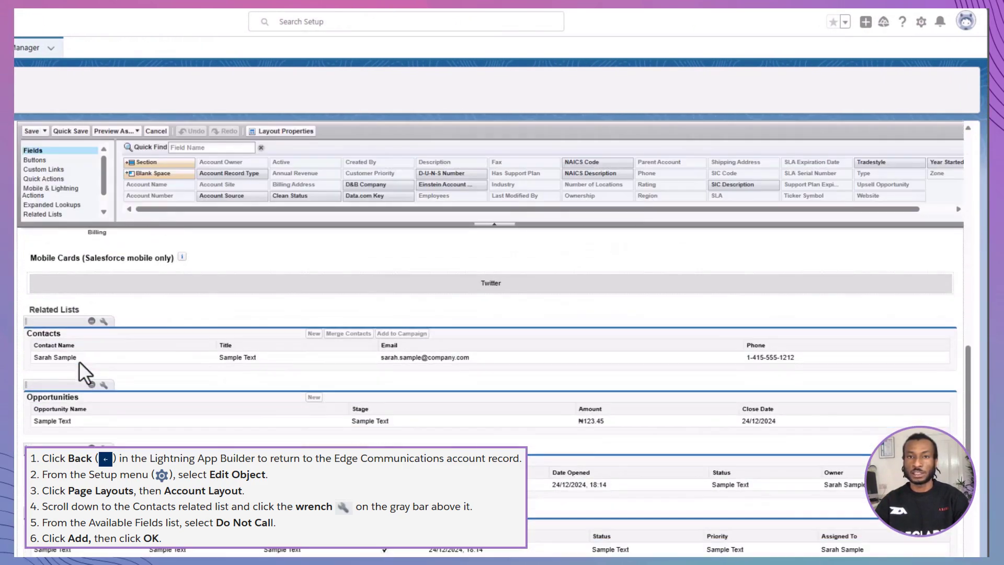
left_click(103, 322)
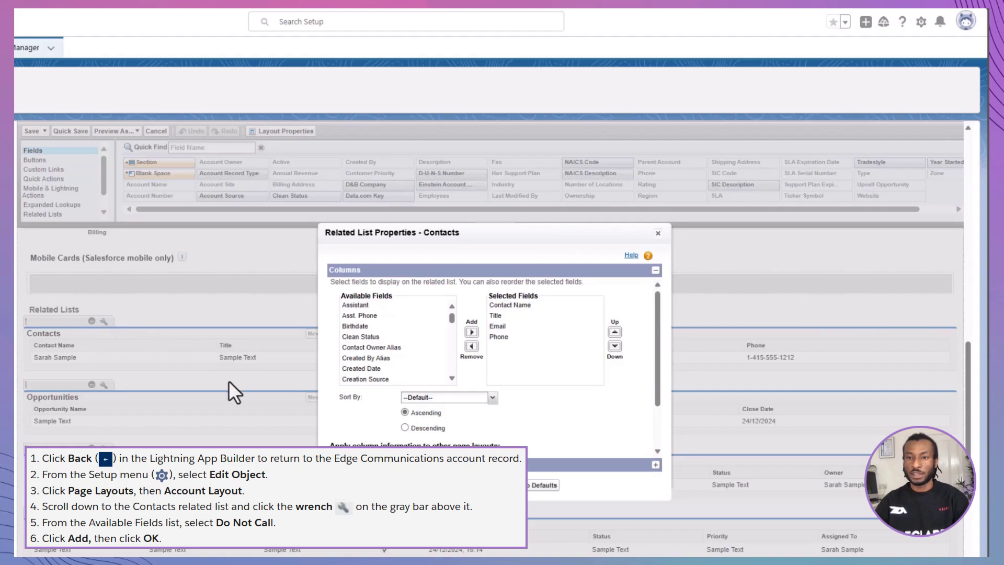
scroll(381, 366, "down", 3)
scroll(380, 361, "up", 2)
left_click(384, 352)
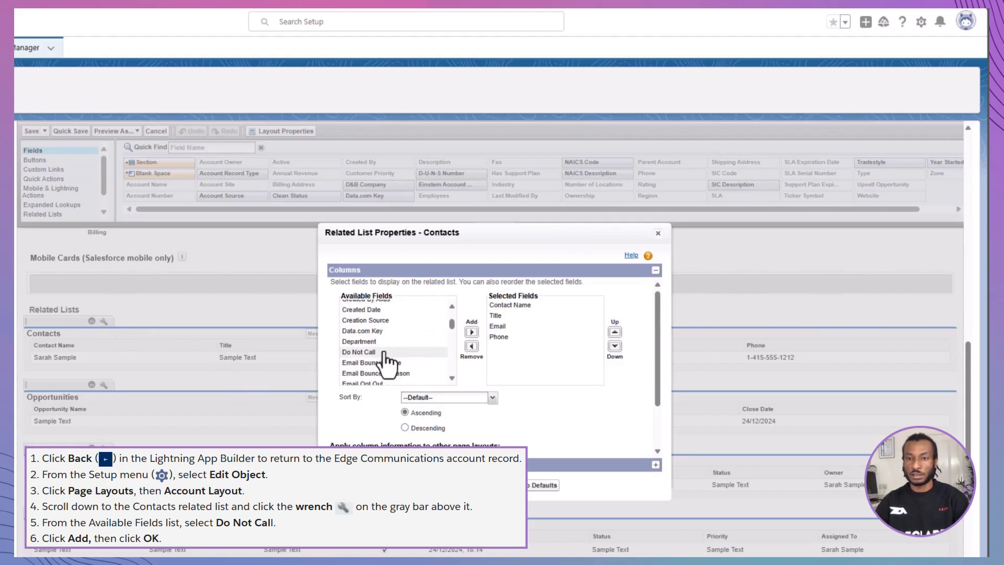
left_click(472, 332)
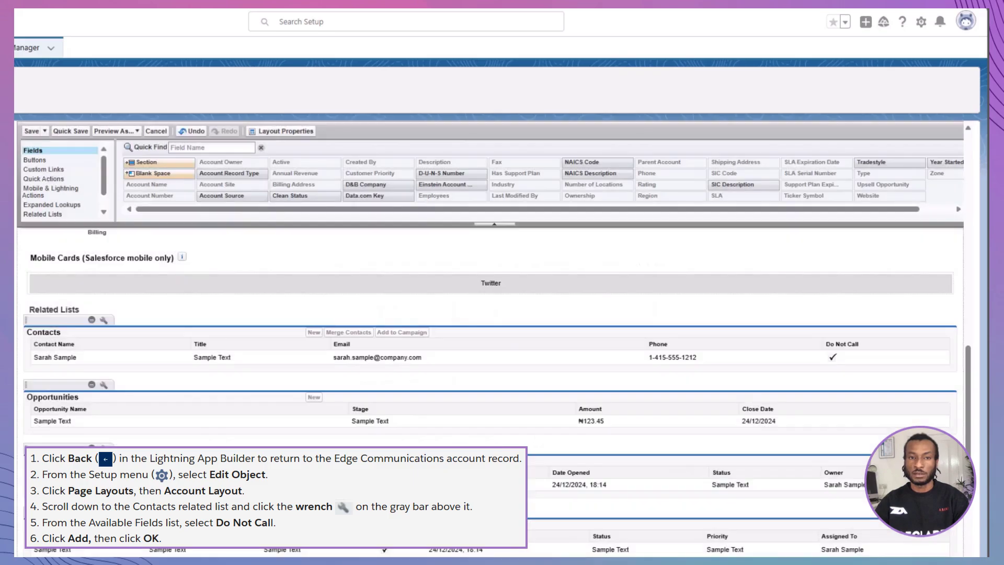
scroll(426, 487, "down", 2)
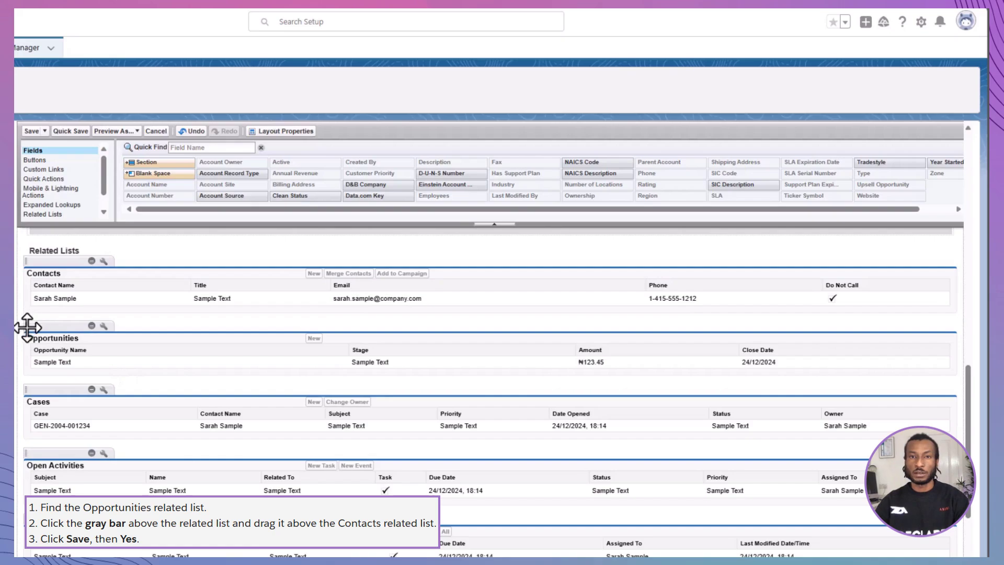
- Move Opportunities above Contacts and save the Account Layout, overwriting personal related list customizations
left_click_drag(27, 327, 29, 266)
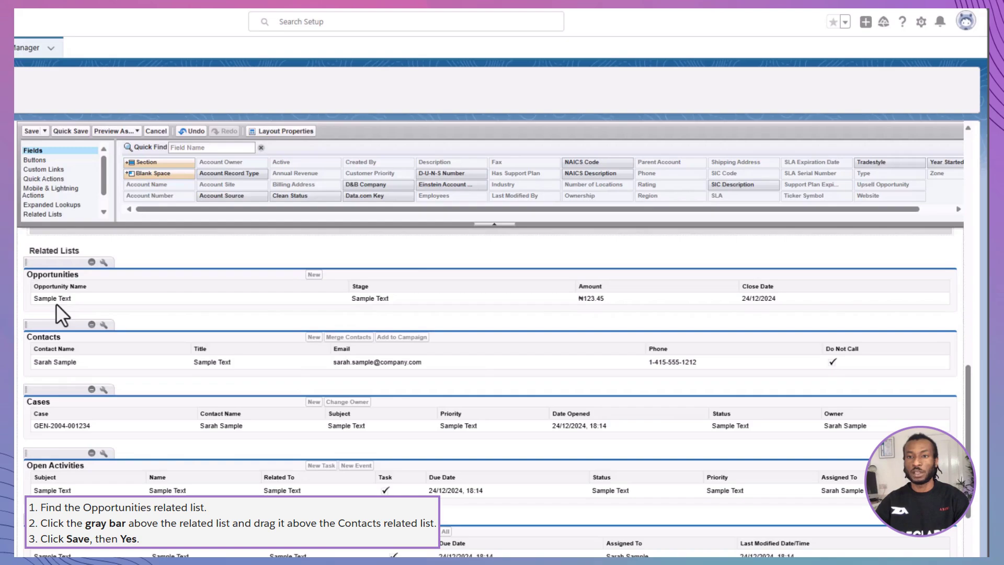
left_click(31, 131)
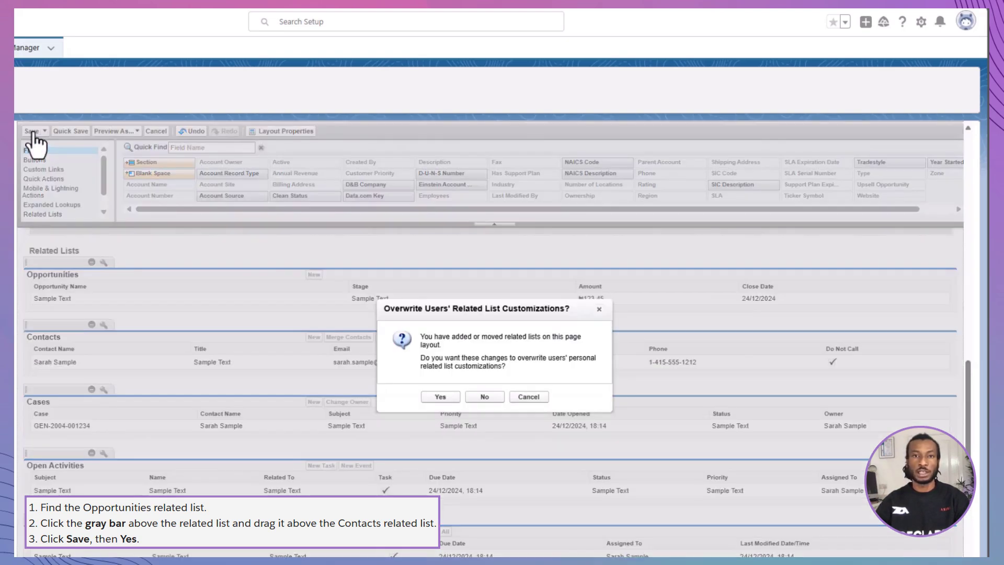
left_click(441, 397)
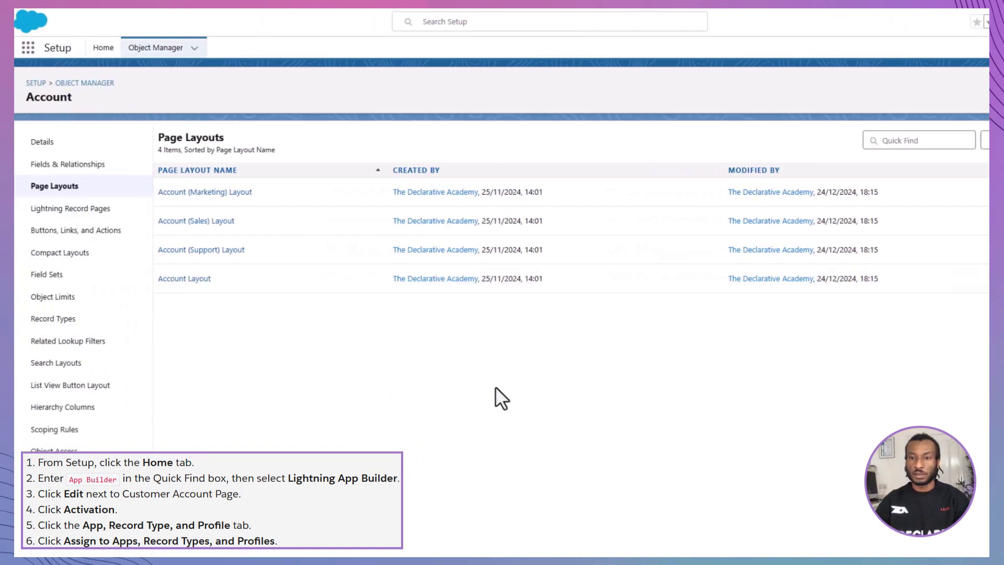
- Find 'app builder' in Setup Quick Find and edit the Customer Account Page in Lightning App Builder
left_click(116, 48)
left_click(114, 79)
type("app builder")
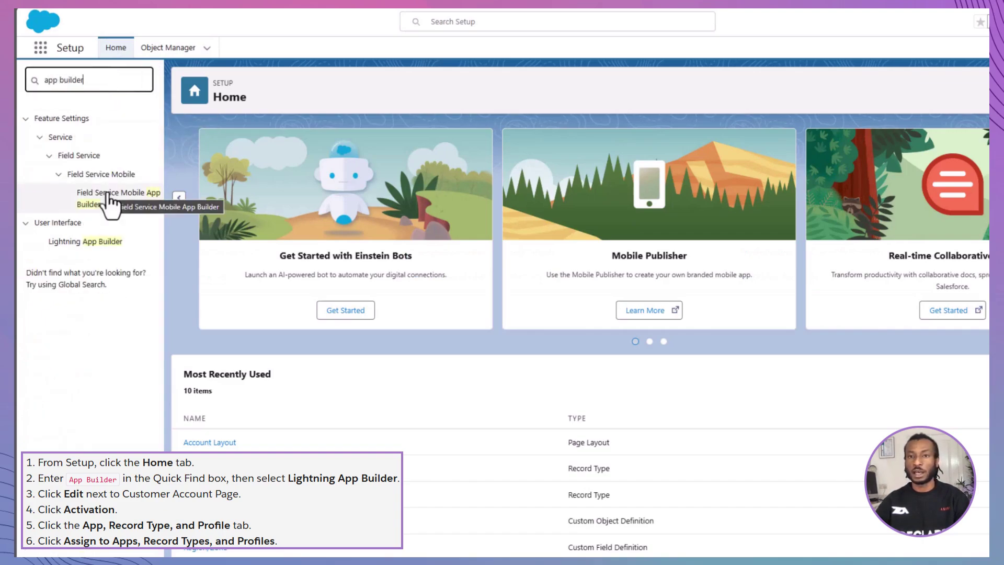
left_click(92, 242)
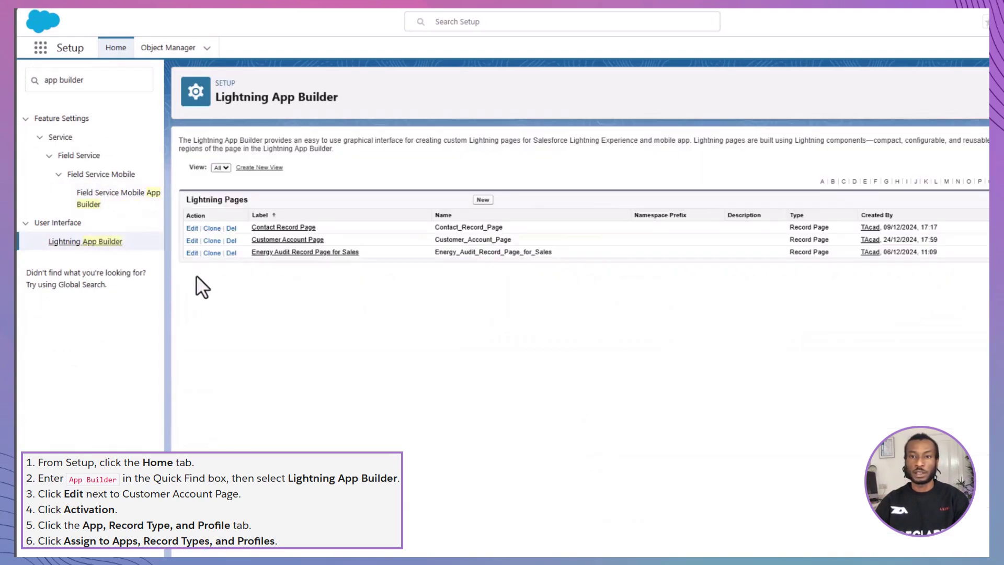
left_click(192, 239)
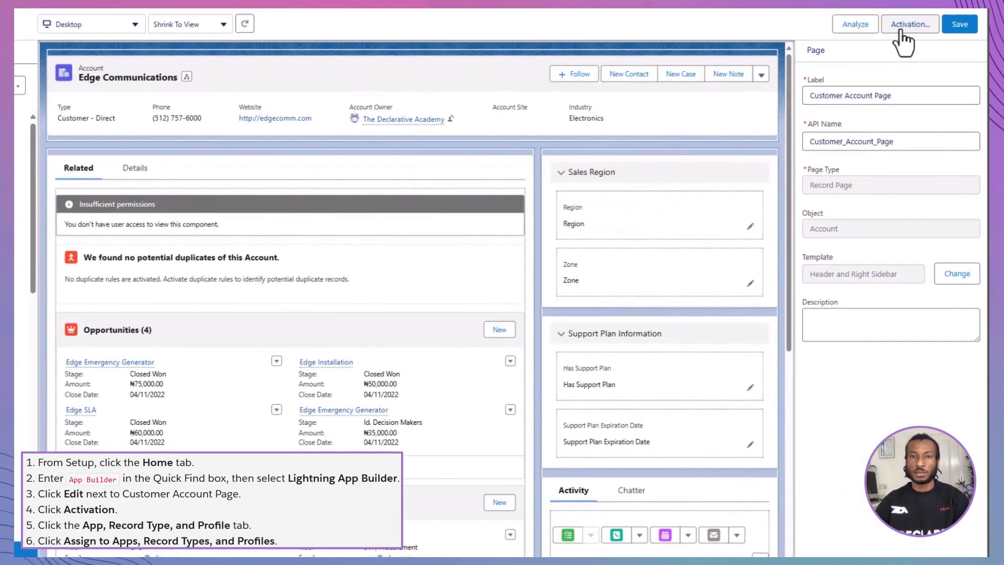
- Start activating the Customer Account Page by app, record type and profile for the Sales app on desktop and phone
left_click(902, 32)
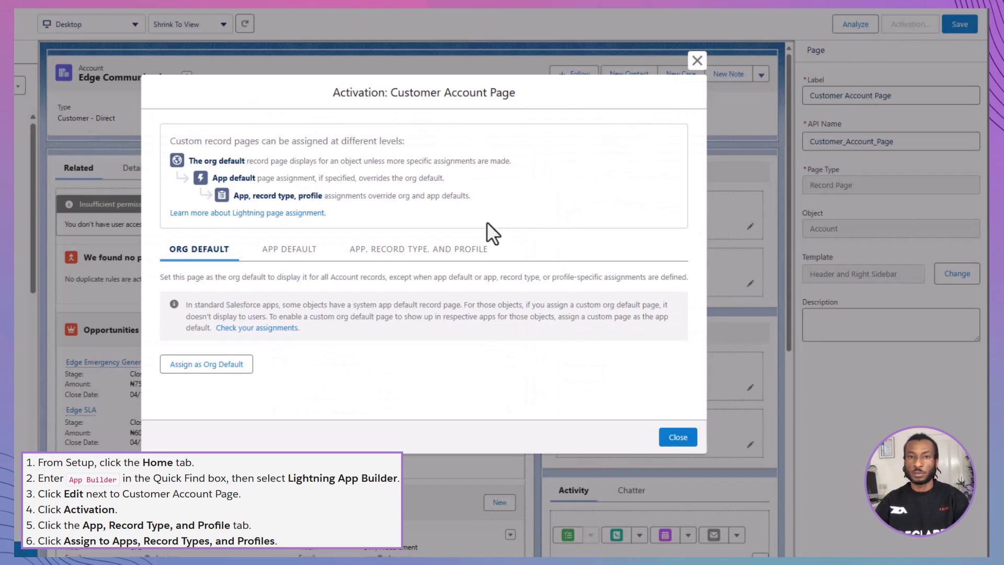
left_click(461, 255)
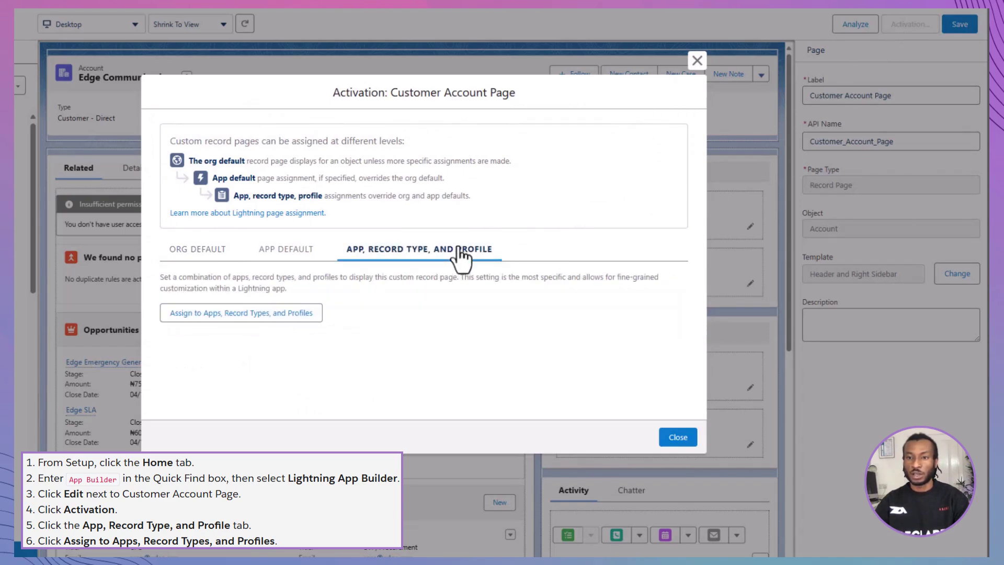
left_click(309, 313)
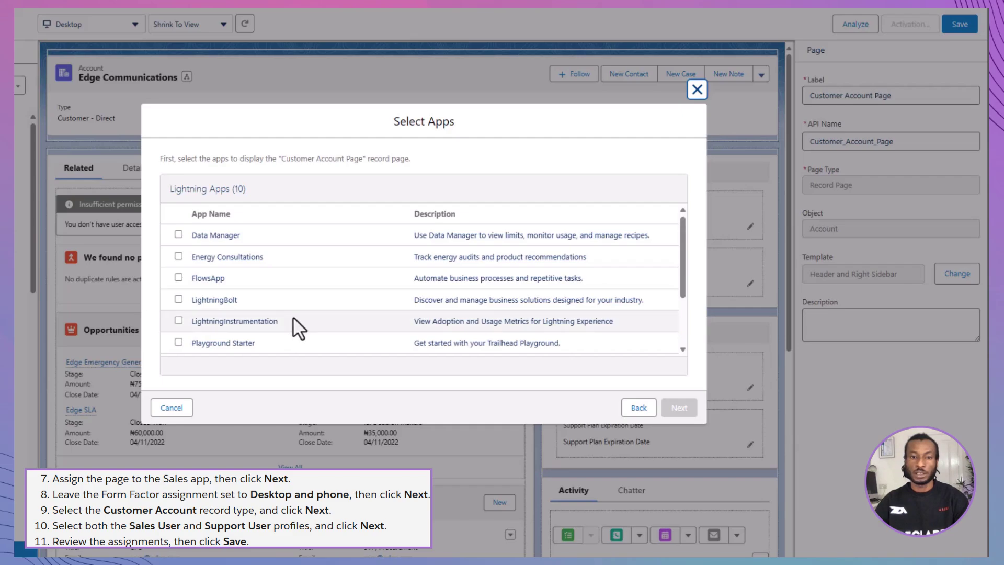
scroll(293, 321, "down", 3)
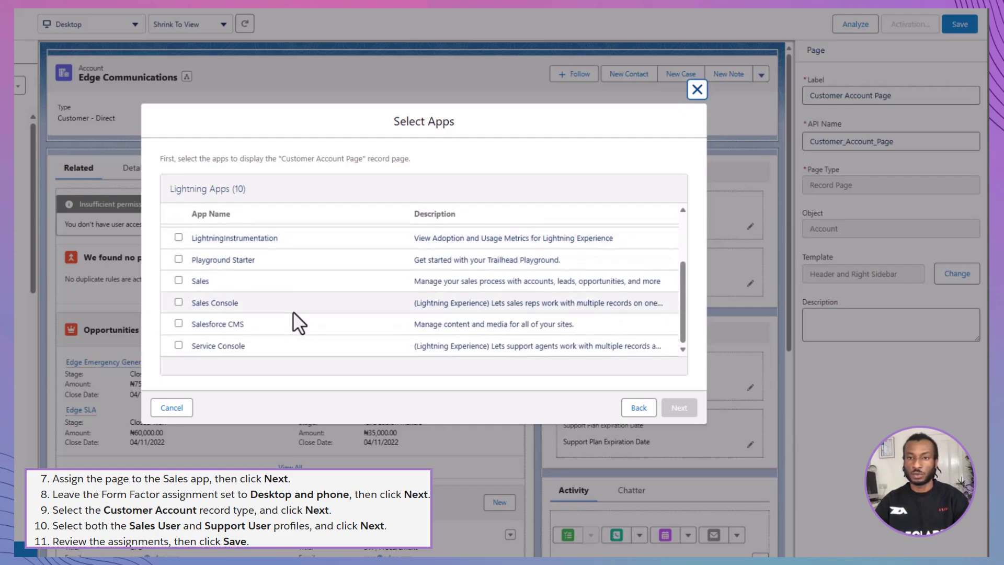
left_click(178, 280)
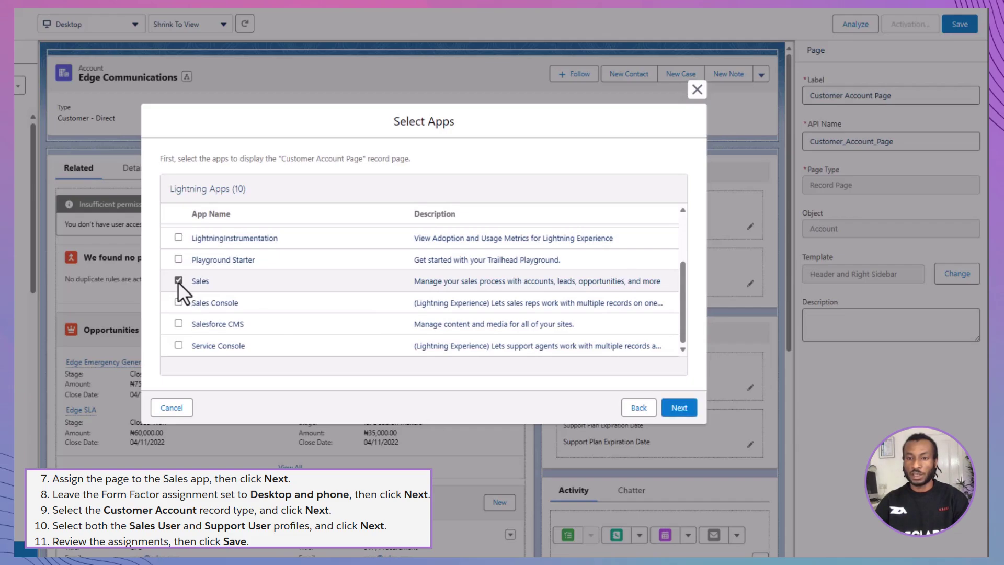
left_click(679, 408)
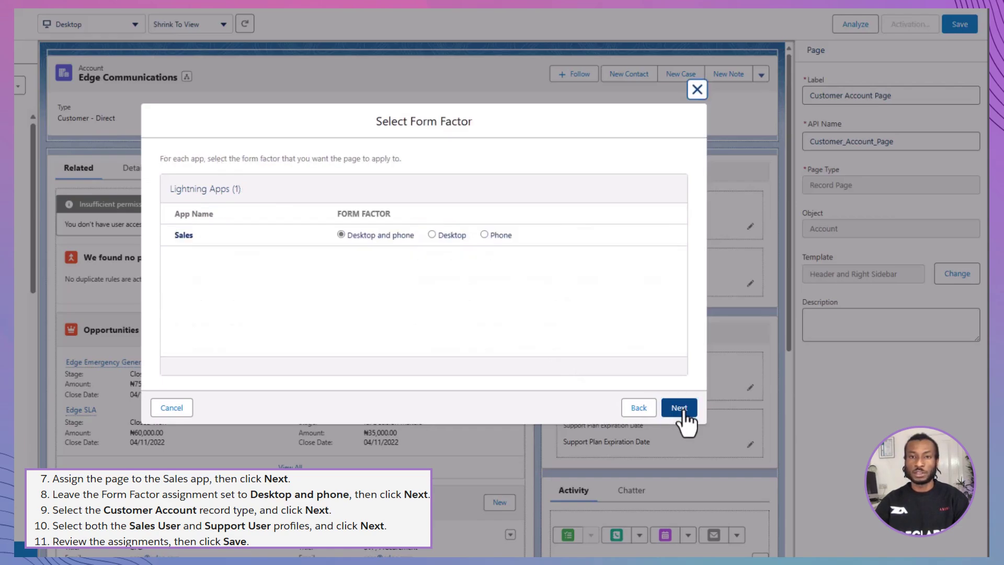
left_click(680, 408)
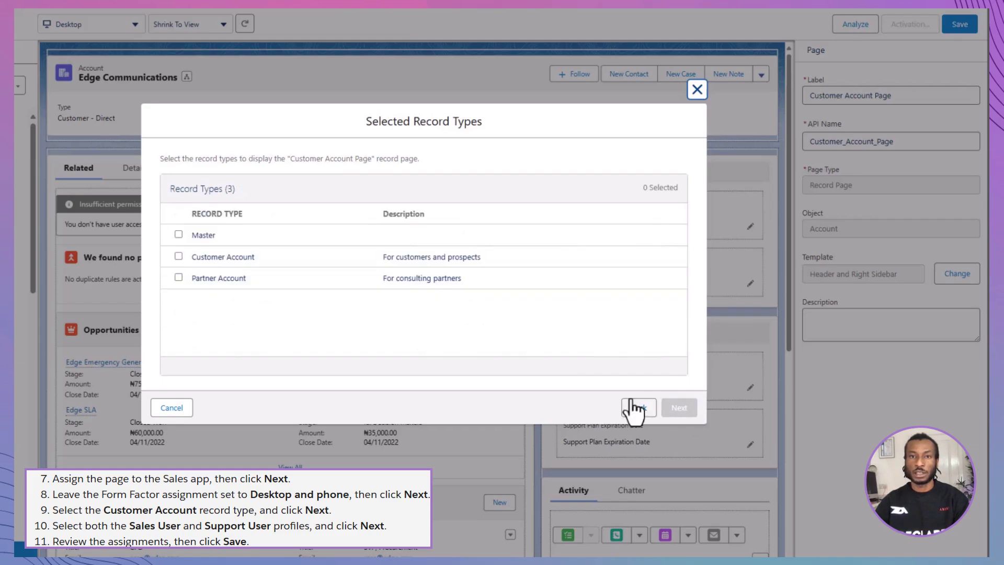
- Assign the Customer Account record type with Sales User and Support User profiles, and save the activation
left_click(178, 256)
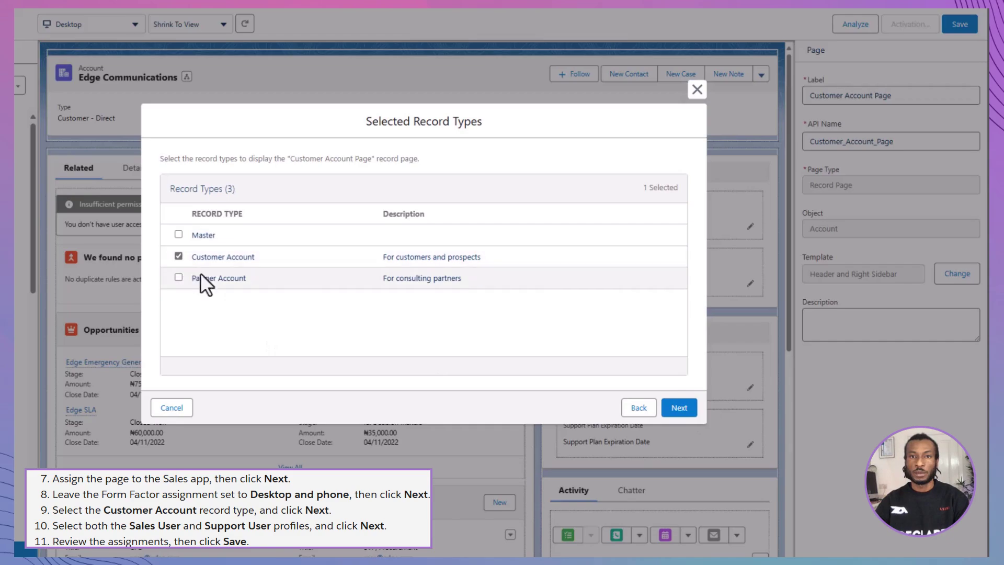
left_click(674, 411)
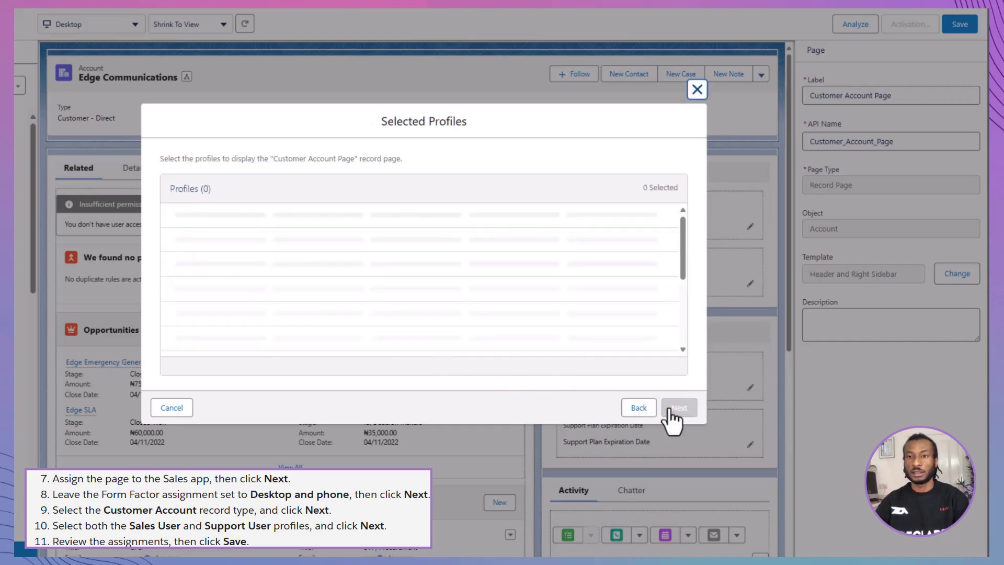
scroll(215, 299, "down", 6)
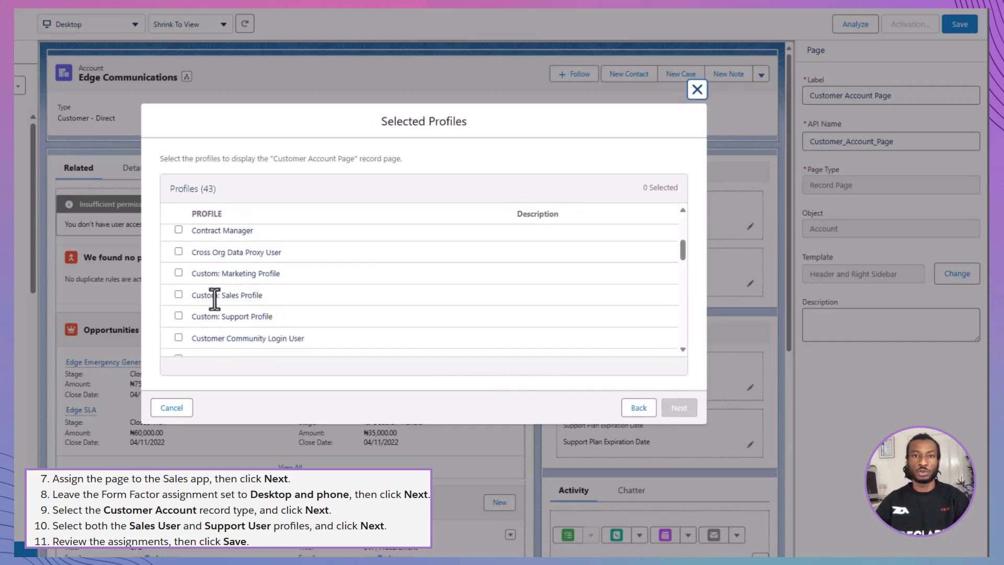
scroll(214, 299, "down", 3)
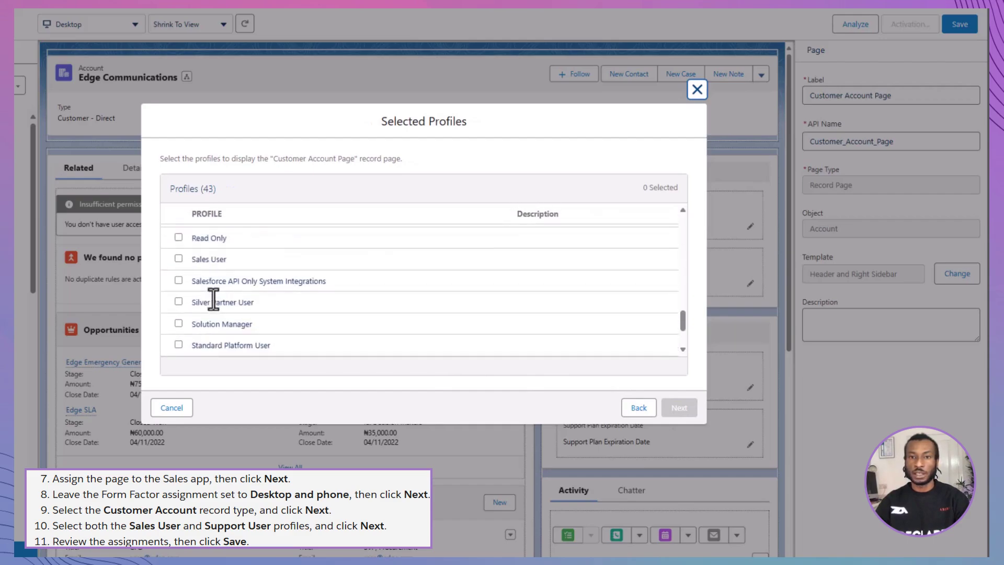
left_click(179, 260)
scroll(223, 291, "down", 2)
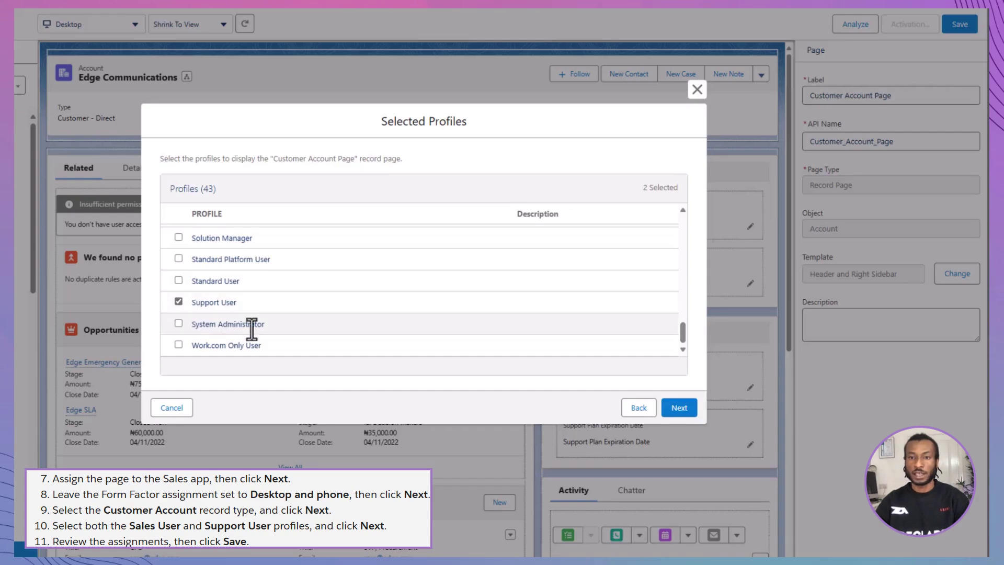
left_click(677, 408)
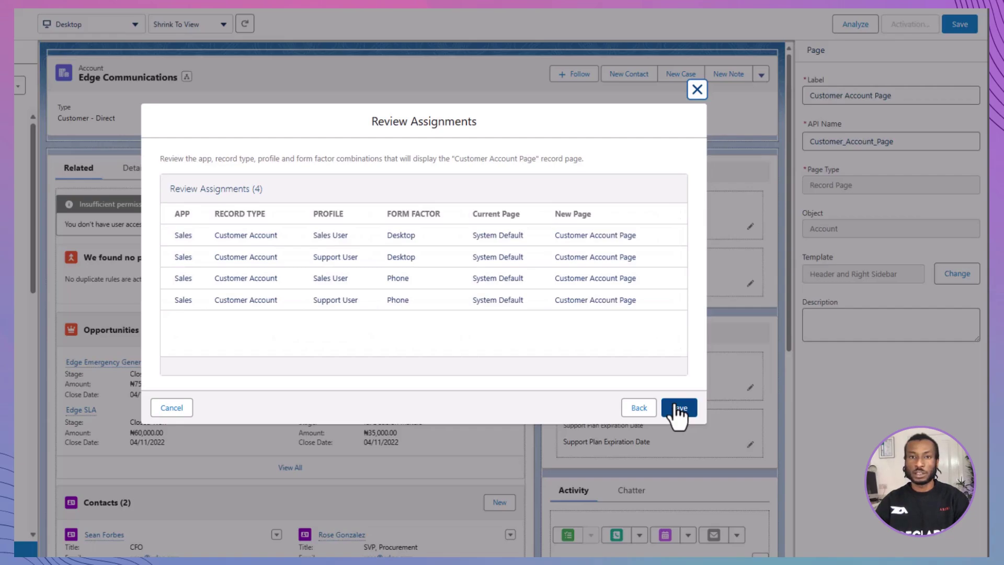
left_click(679, 408)
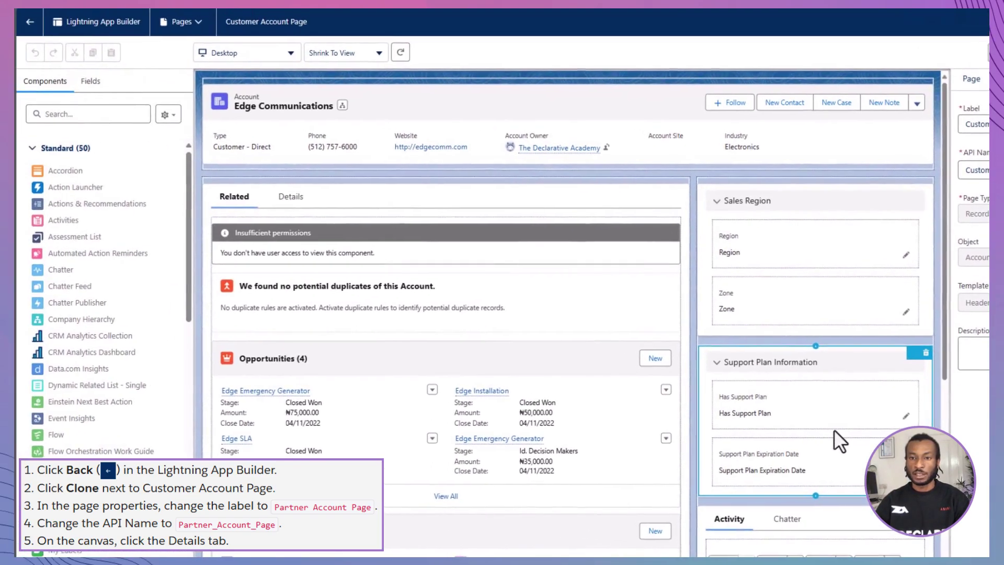
- Clone the Customer Account Page from the Lightning pages list
left_click(365, 254)
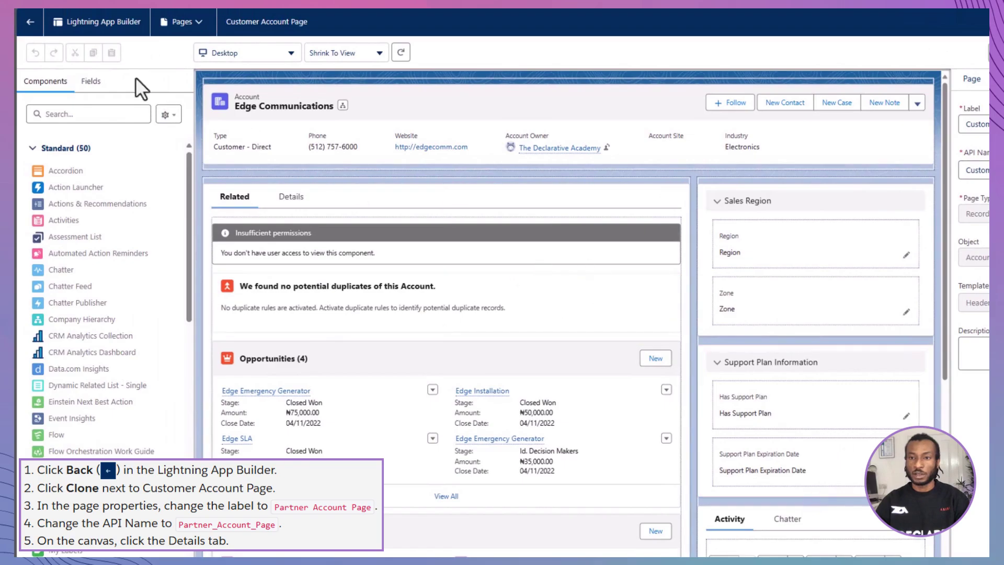
left_click(32, 24)
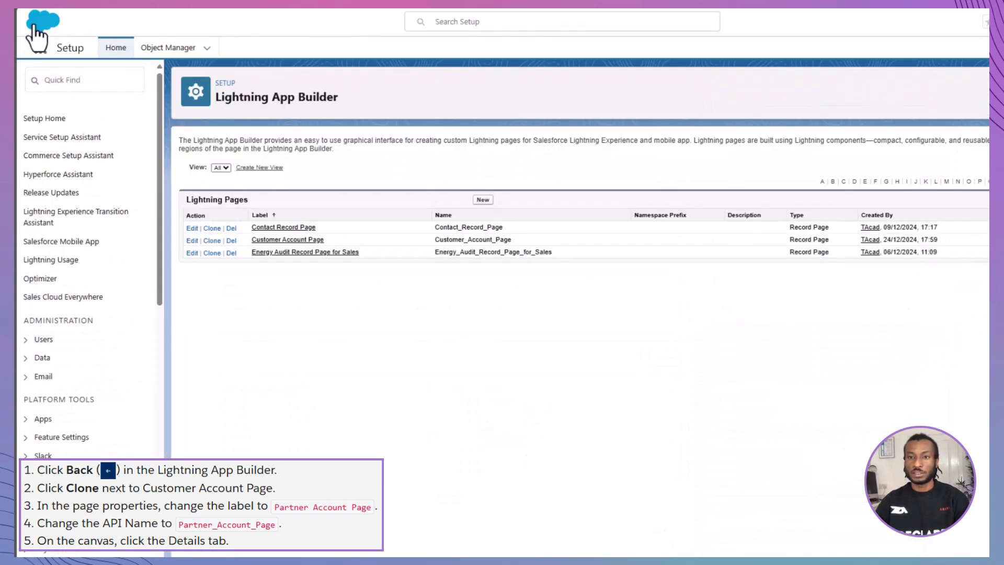
left_click(212, 241)
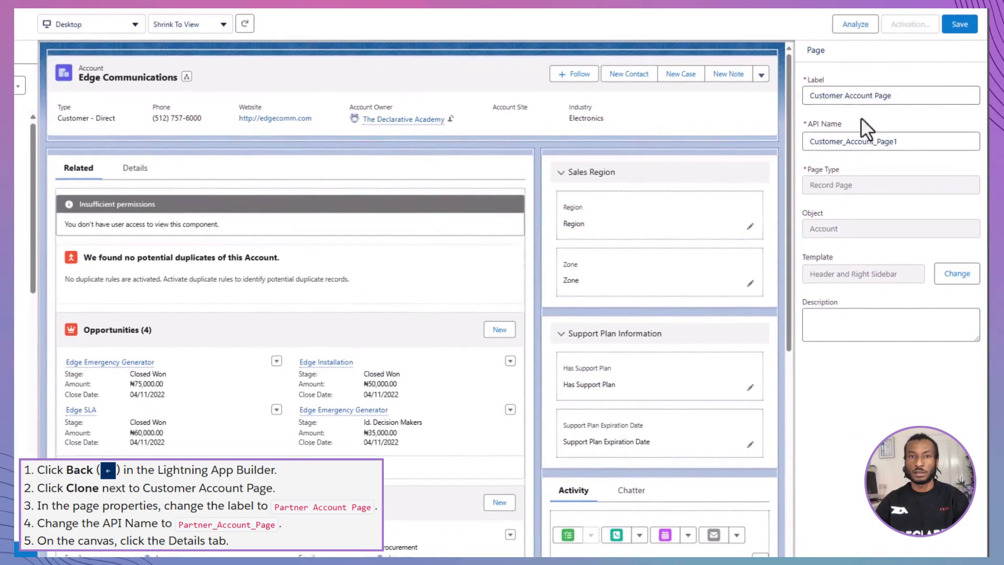
- Label the clone 'Partner Account Page' with API name Partner_Account_Page and show its Details tab
triple_click(930, 108)
type("Partner Account Page")
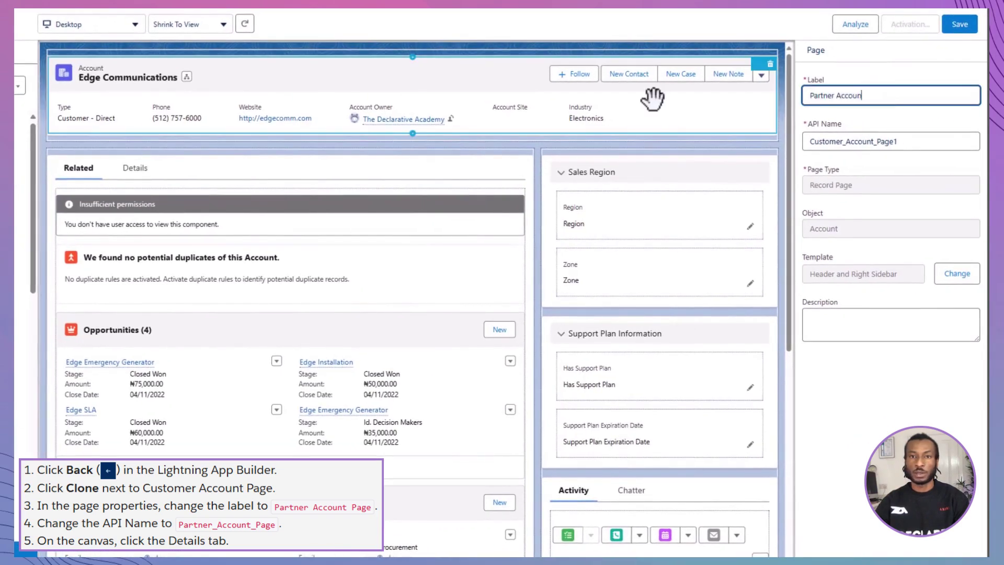
triple_click(915, 142)
type("P")
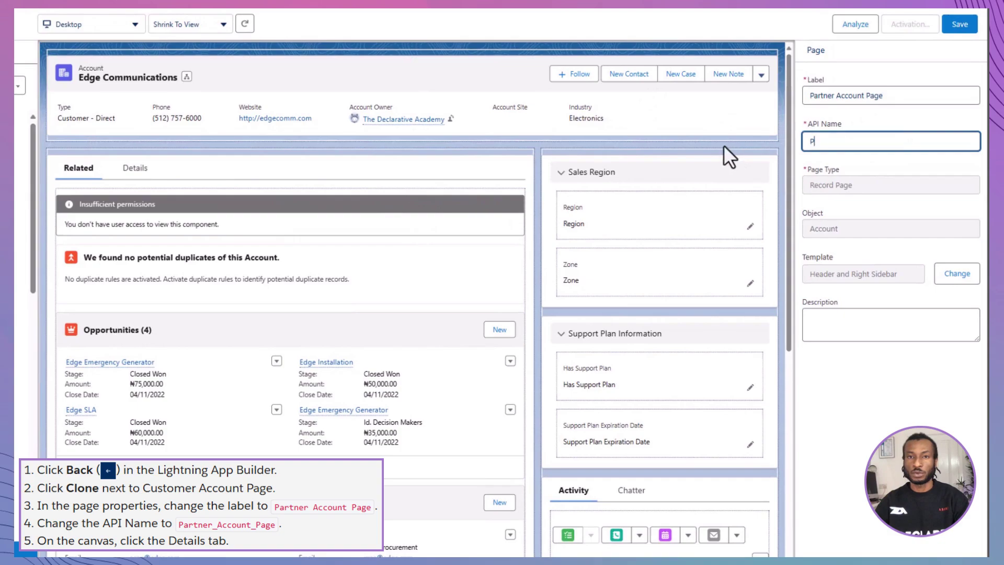
type("artner_Account_Page")
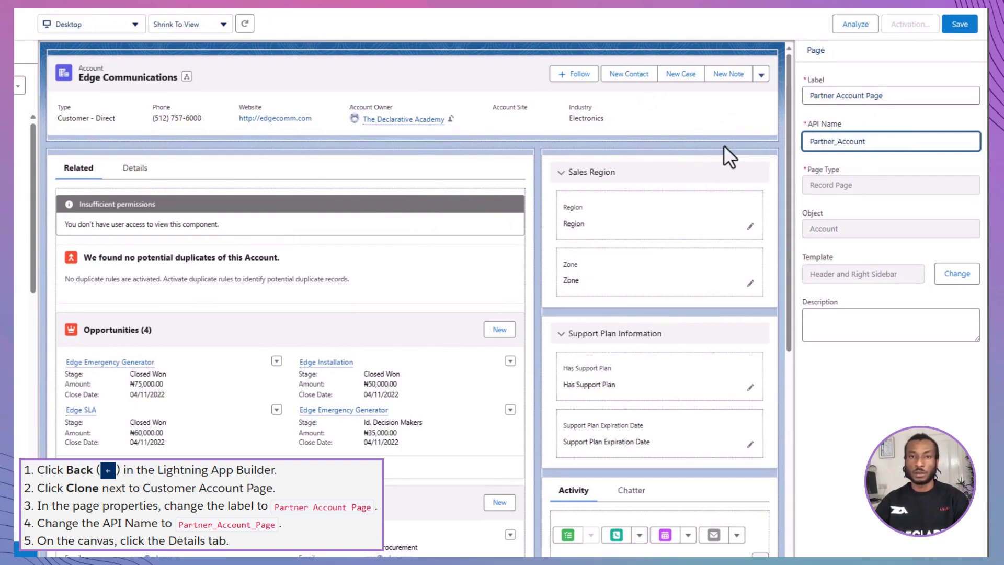
left_click(137, 170)
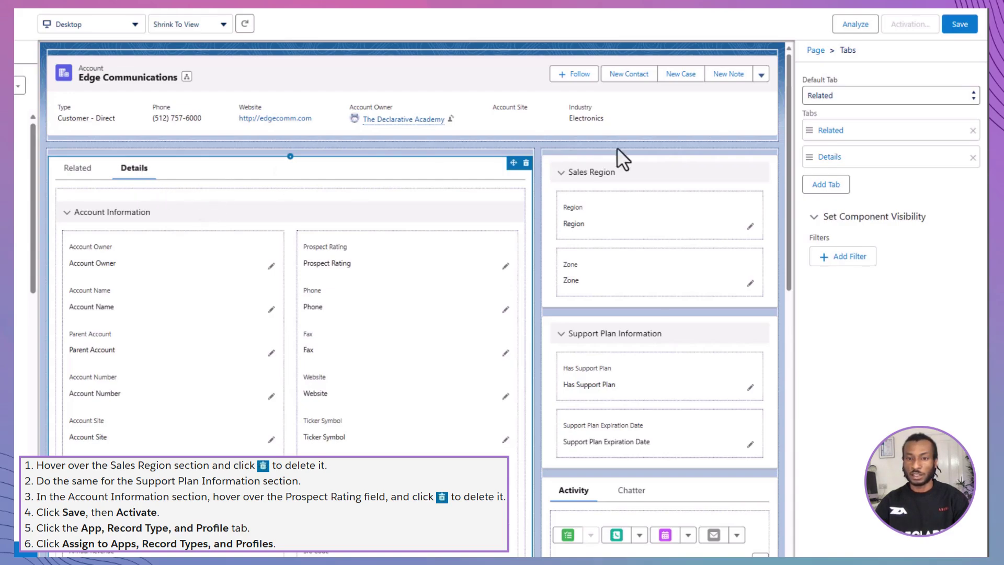
- Delete the Sales Region and Support Plan Information sections and the Prospect Rating field, then save
left_click(772, 164)
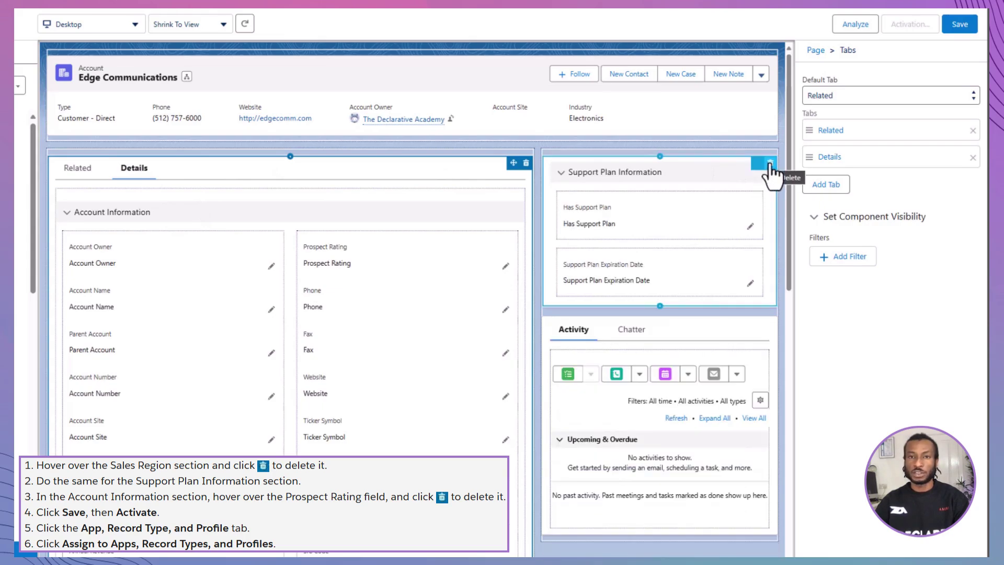
left_click(771, 164)
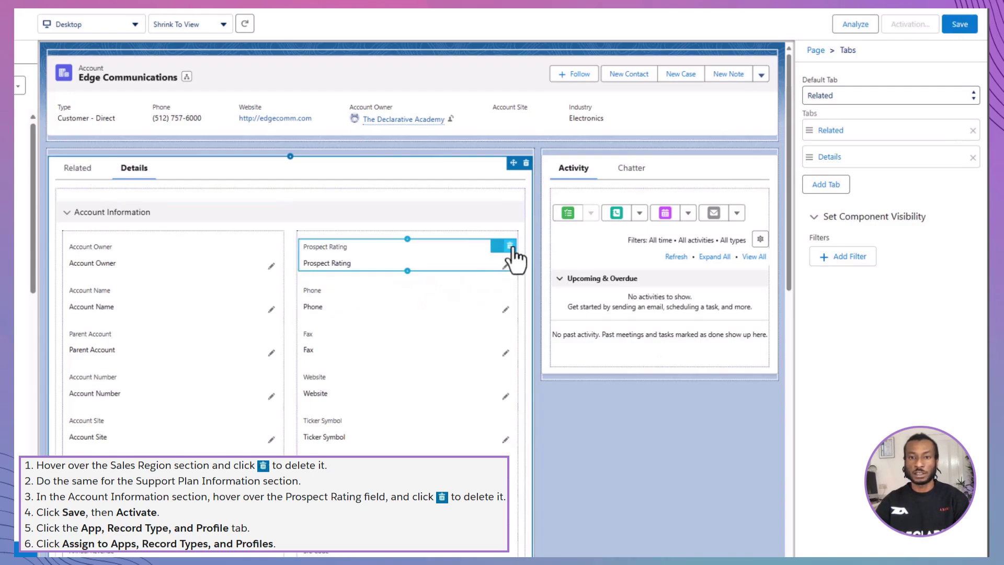
left_click(509, 246)
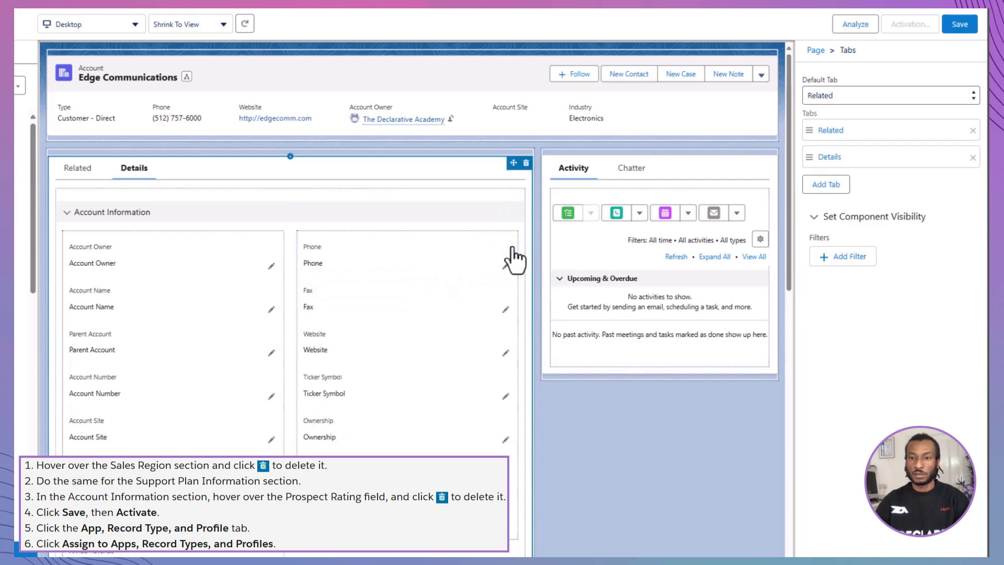
left_click(962, 26)
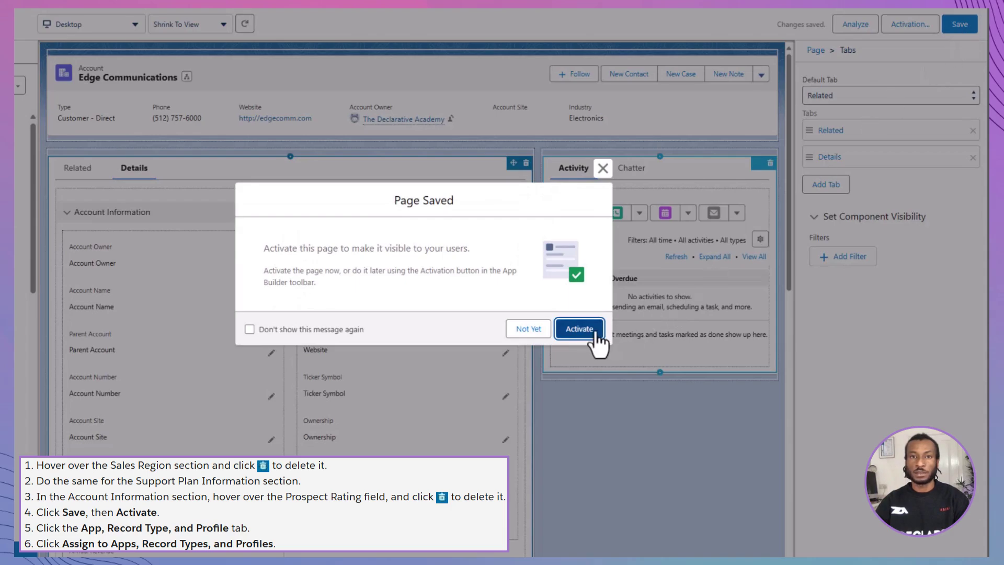
- Start activating Partner Account Page by app, record type and profile for the Sales app on desktop and phone
left_click(581, 329)
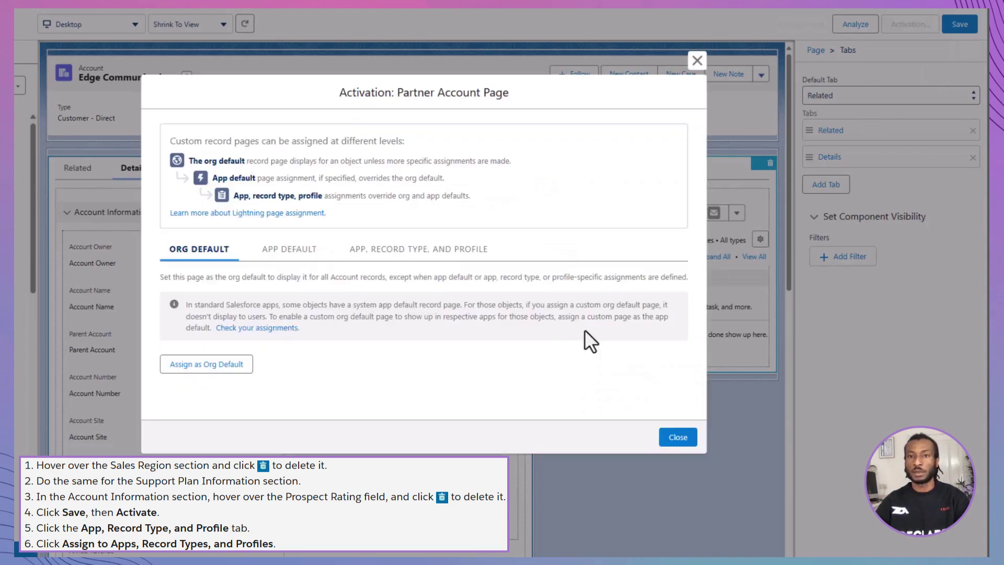
left_click(432, 260)
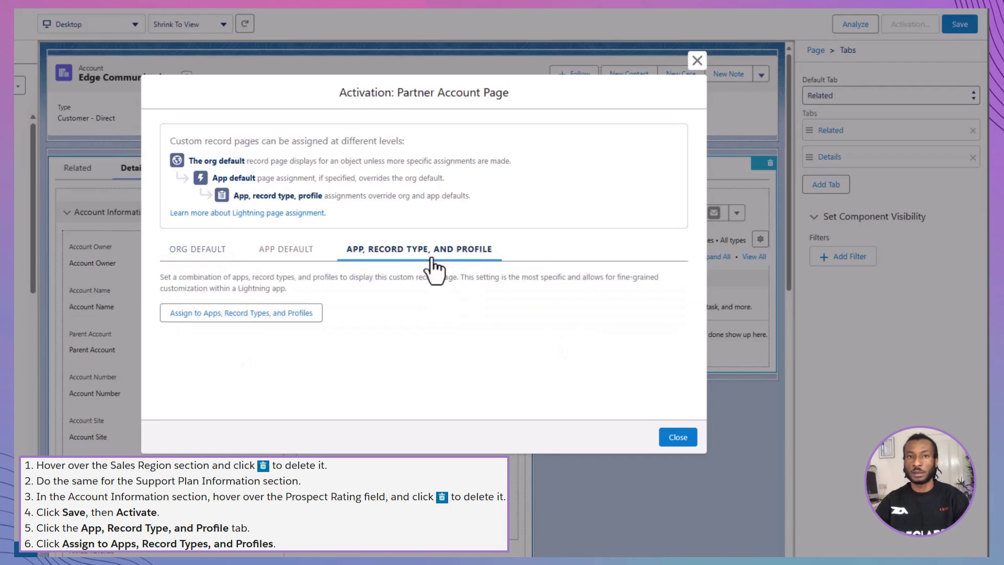
left_click(278, 314)
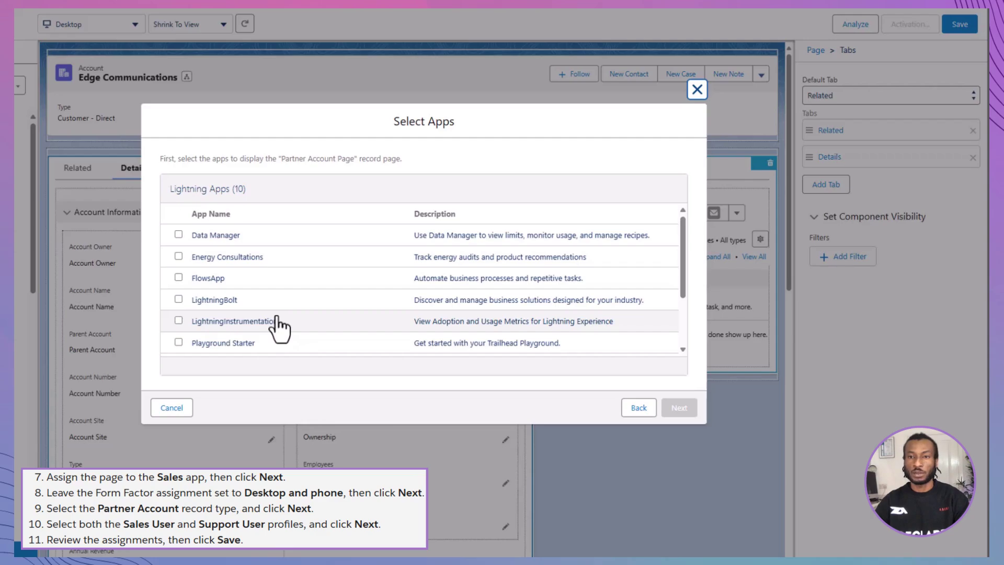
scroll(276, 313, "down", 3)
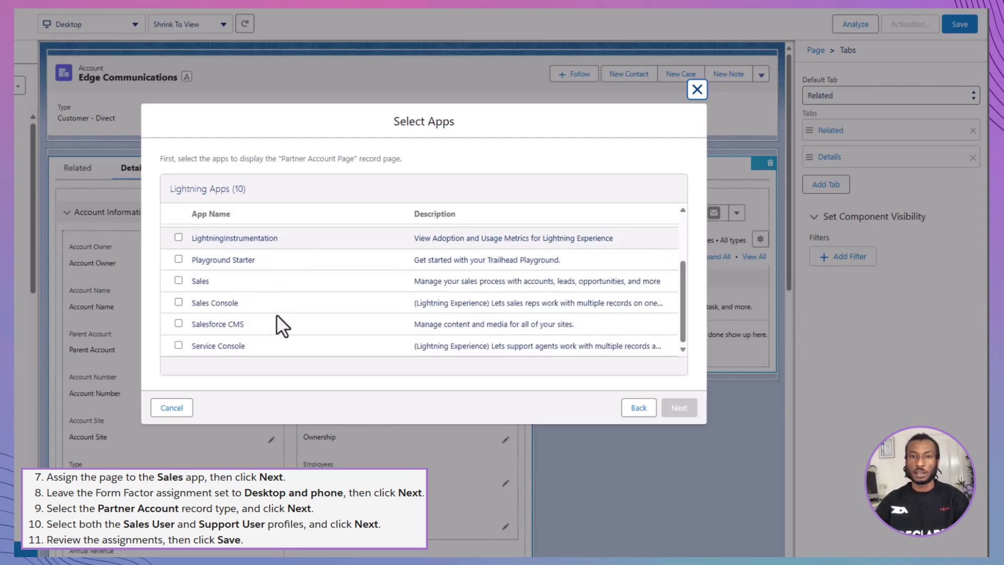
left_click(176, 279)
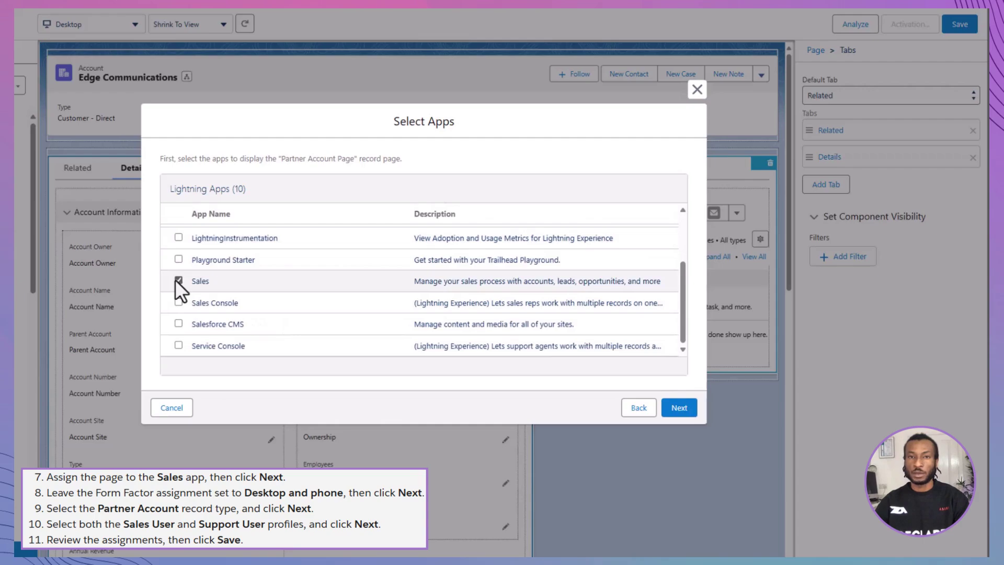
left_click(679, 407)
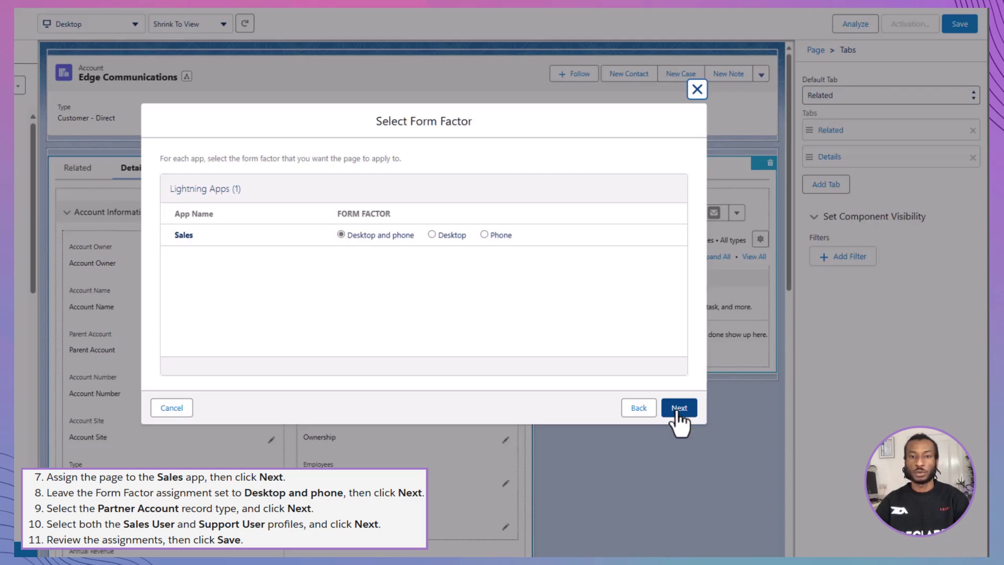
left_click(679, 408)
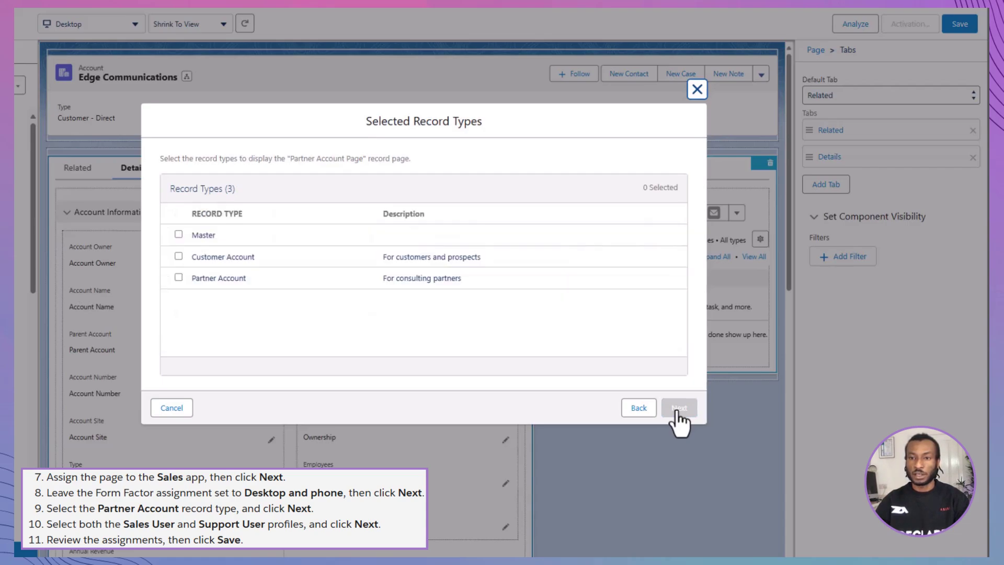
- Assign the Partner Account record type with Sales User and Support User profiles, and save the activation
left_click(180, 278)
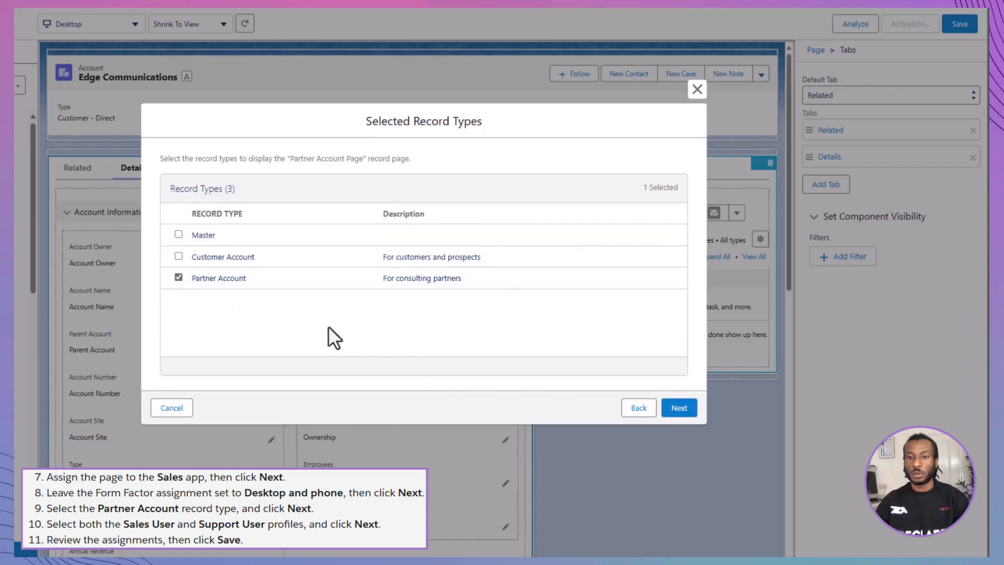
left_click(679, 409)
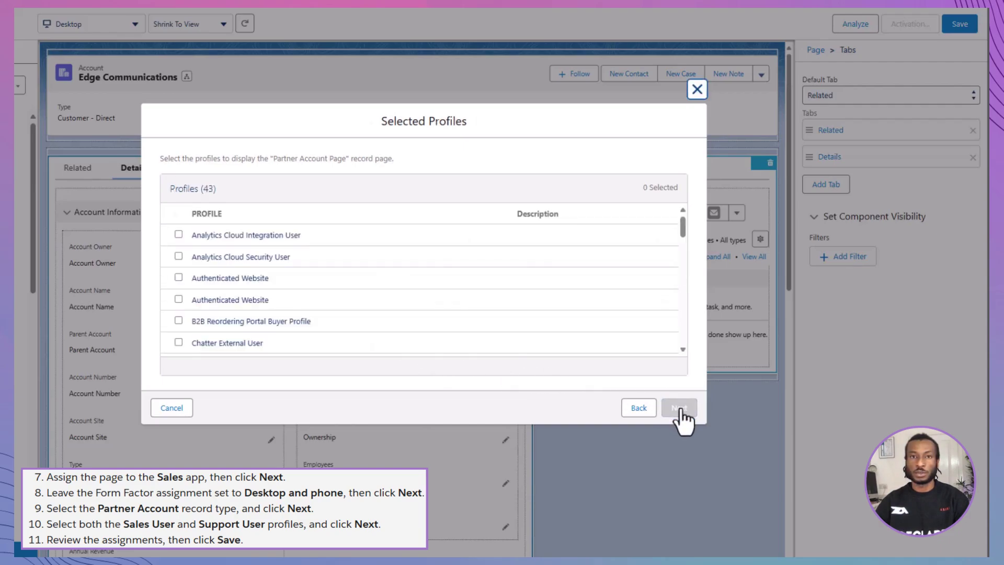
scroll(446, 320, "down", 10)
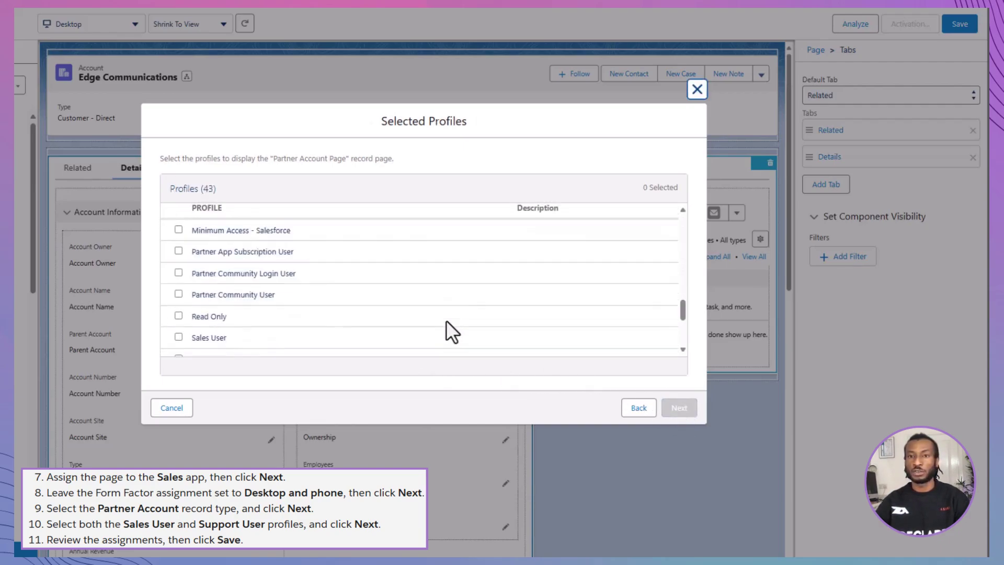
left_click(179, 317)
scroll(268, 316, "down", 3)
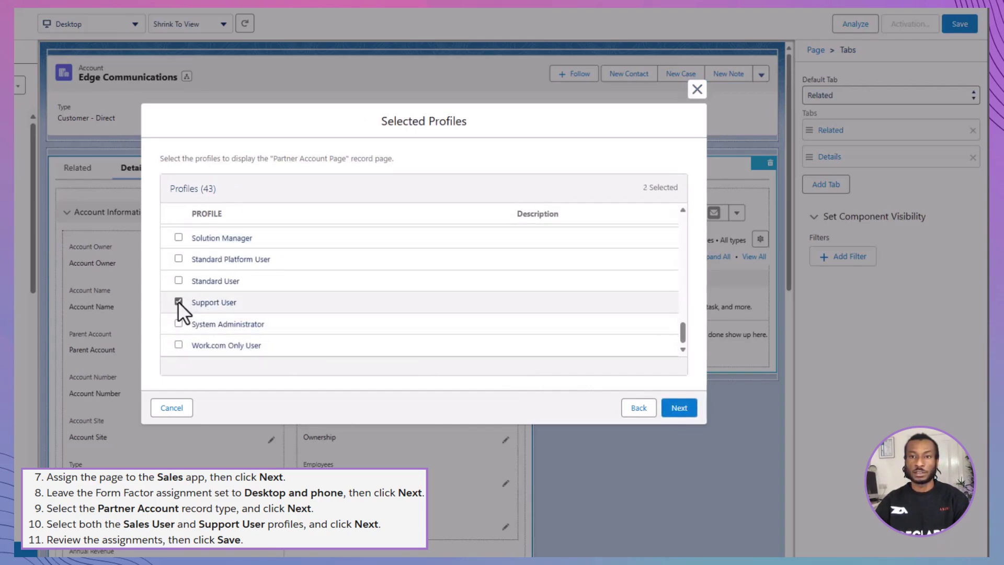
left_click(679, 407)
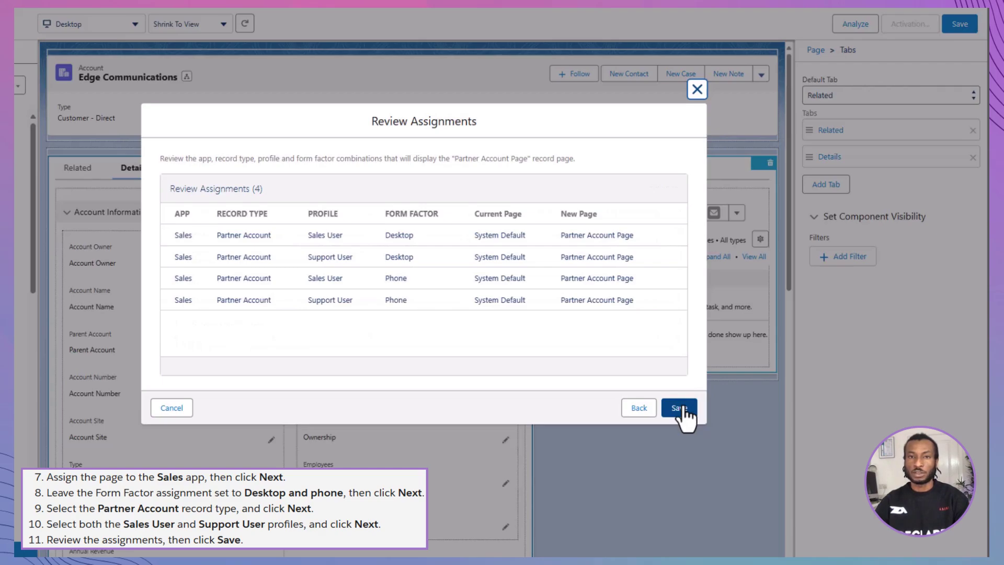
left_click(680, 408)
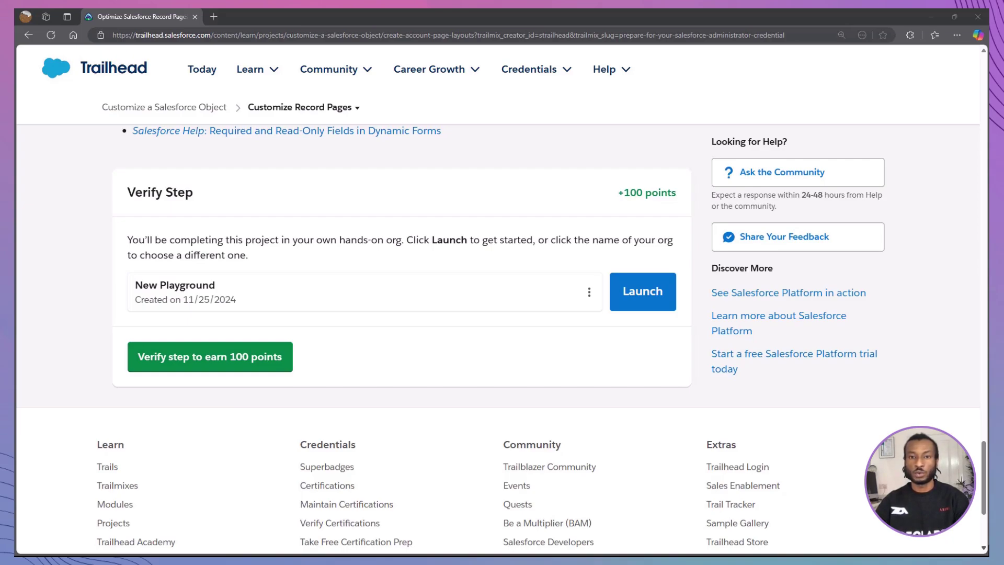
- Run Trailhead's Verify step check for the 100-point Customize Record Pages challenge
left_click(260, 368)
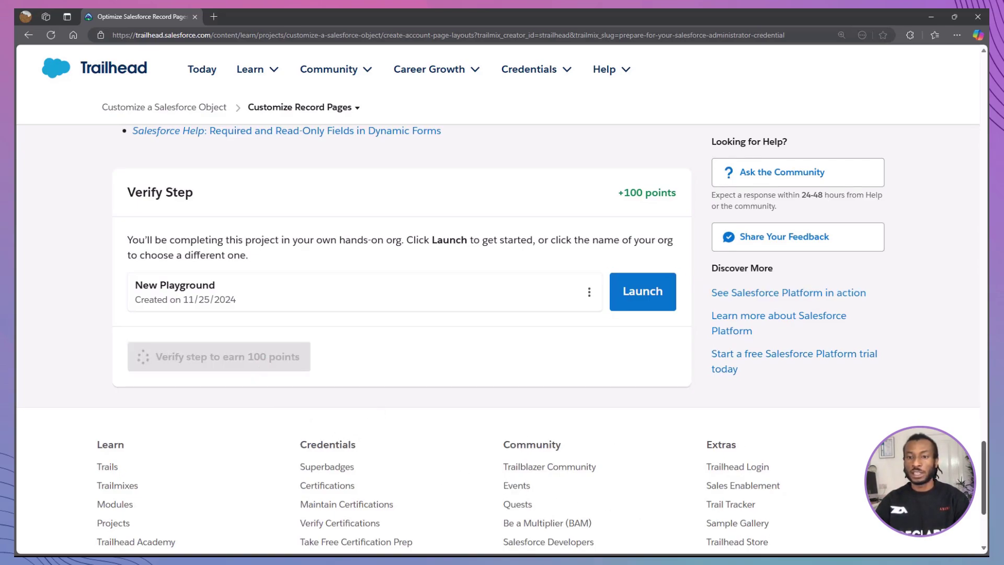